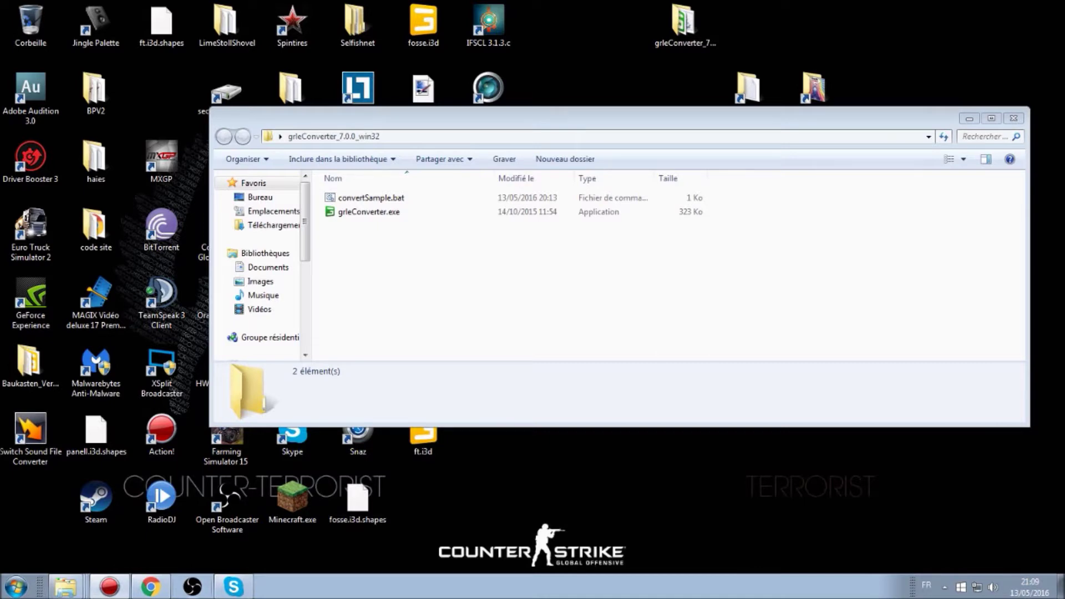
Open the map01 folder in Banque i3D > 1MapForestEnTest > Legion_of_Forest_V1.2 > map and maximize its window
drag(436, 123, 403, 254)
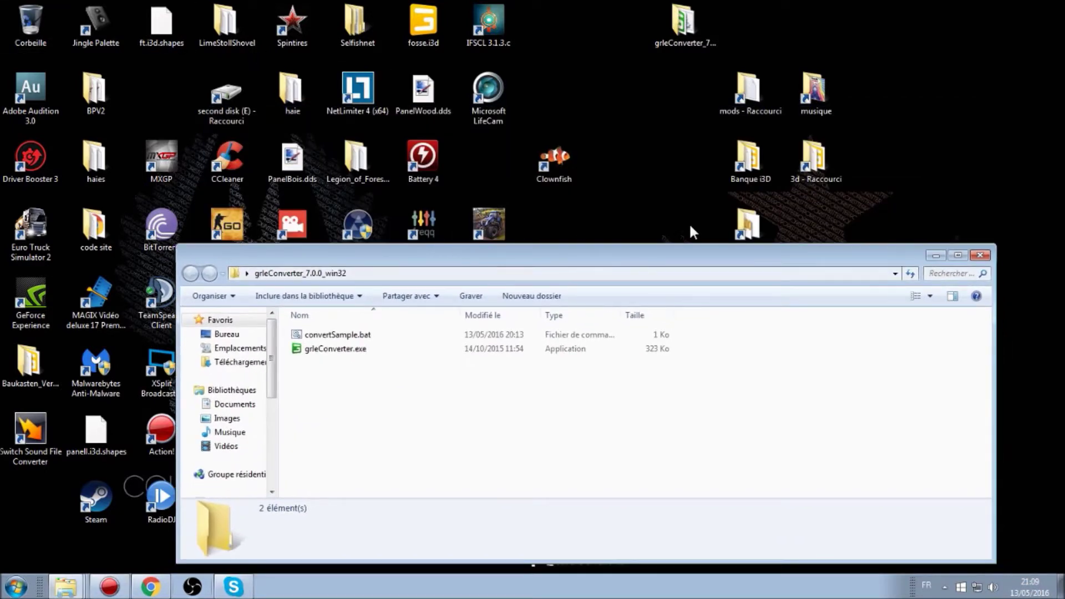
double_click(749, 161)
click(366, 93)
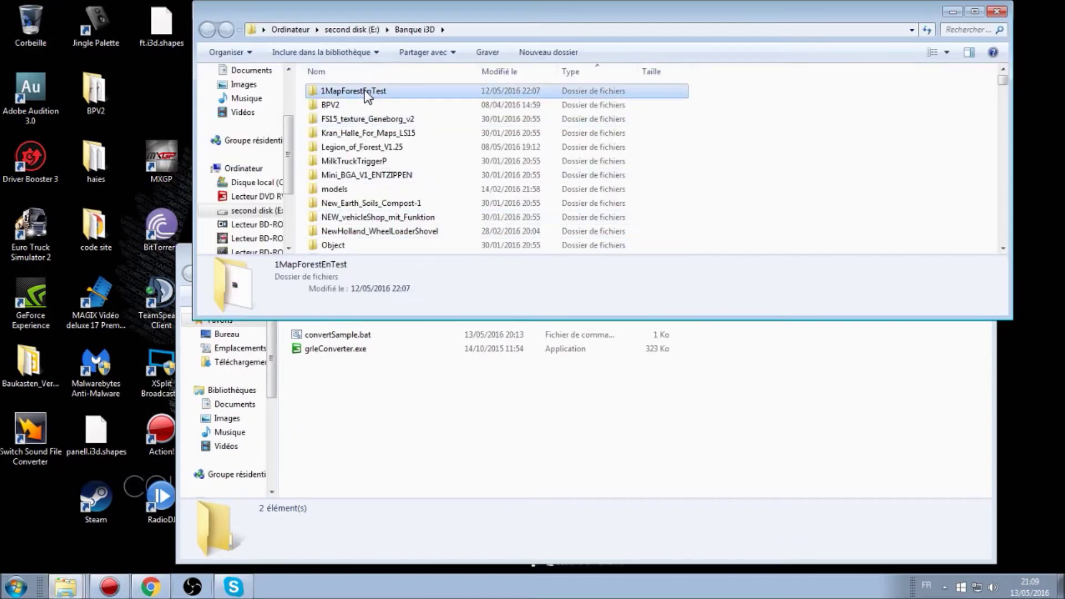
double_click(364, 91)
double_click(365, 90)
click(364, 94)
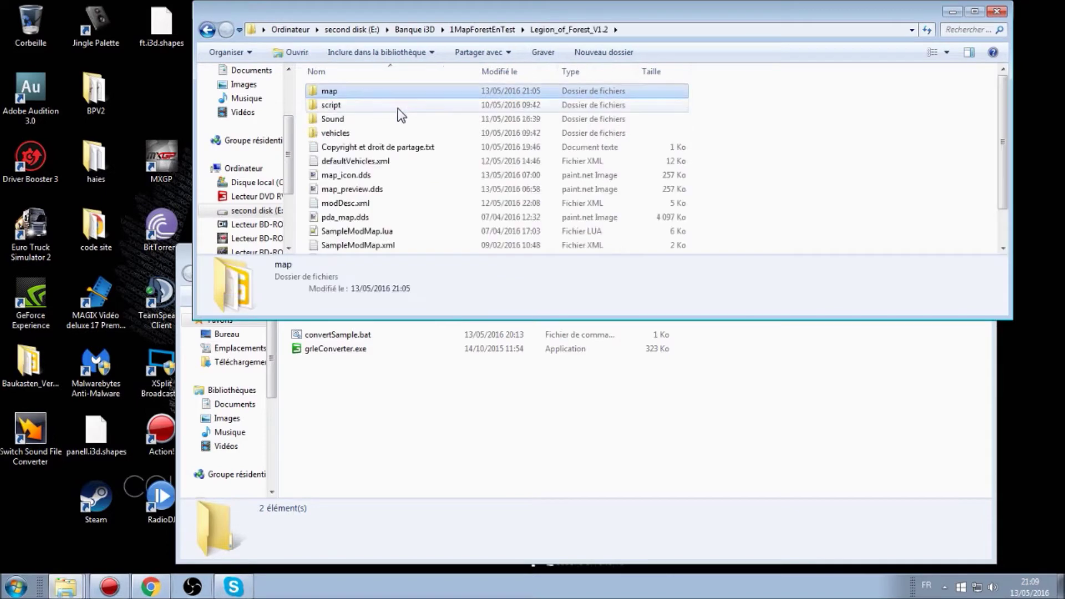
double_click(434, 89)
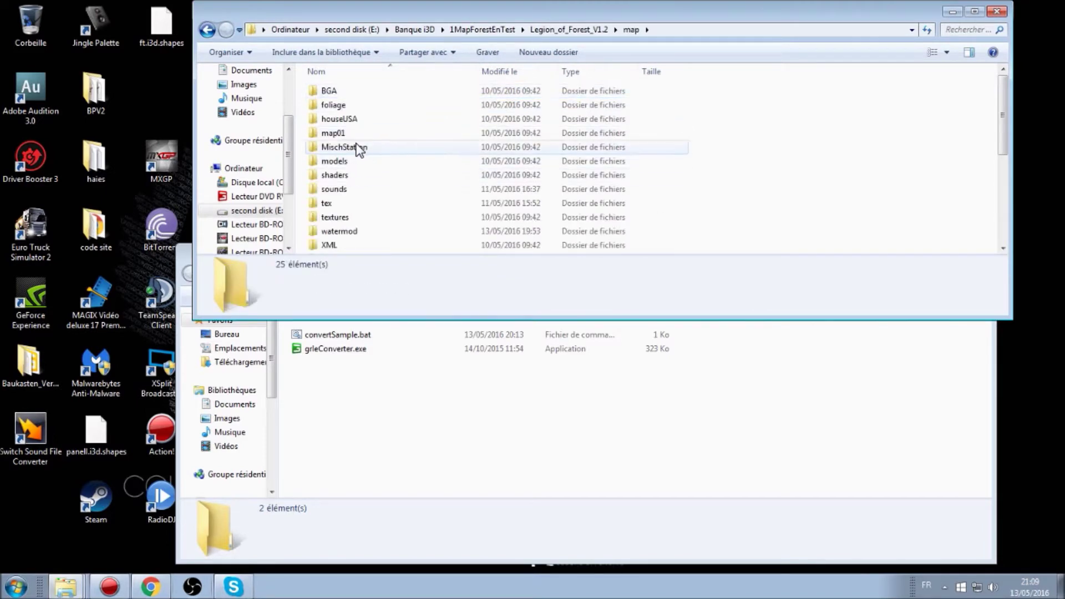
double_click(335, 133)
double_click(498, 6)
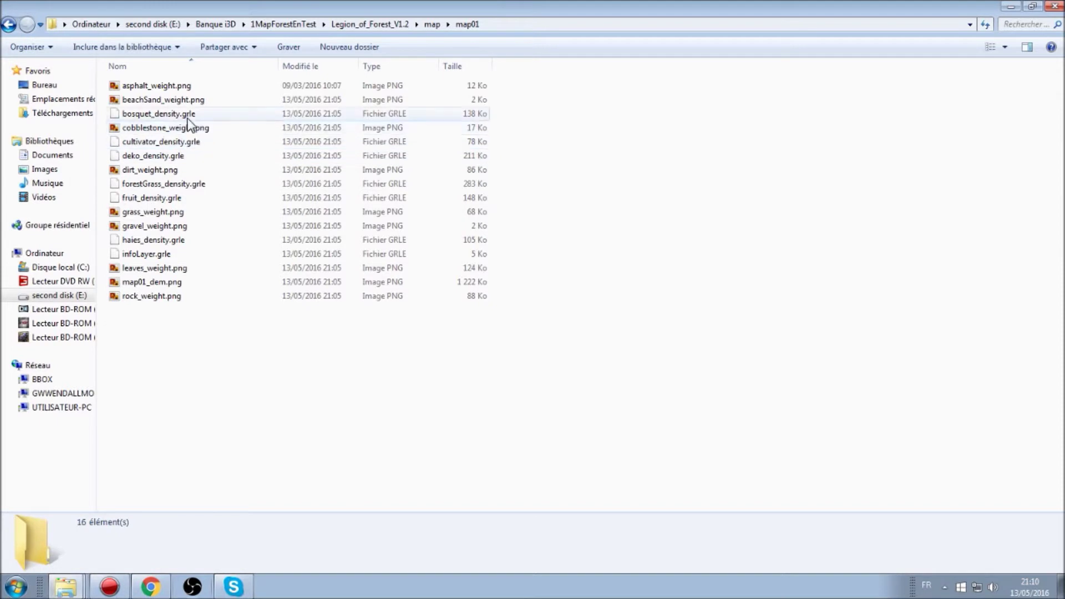
Preview beachSand_weight.png and close it, and display leaves_weight.png in a reduced viewer window below the file list
double_click(158, 99)
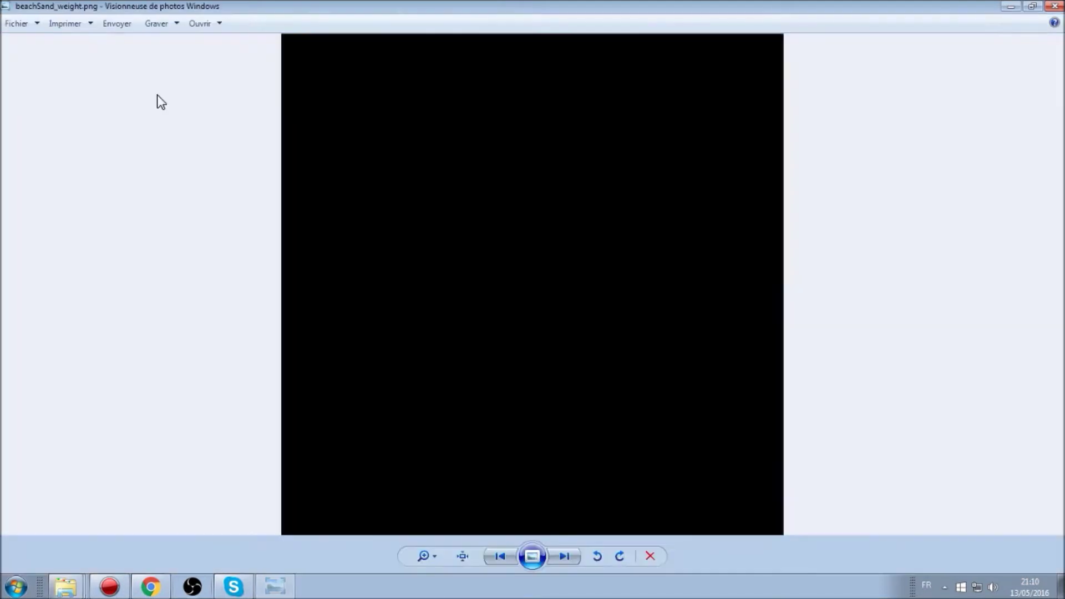
key(alt+F4)
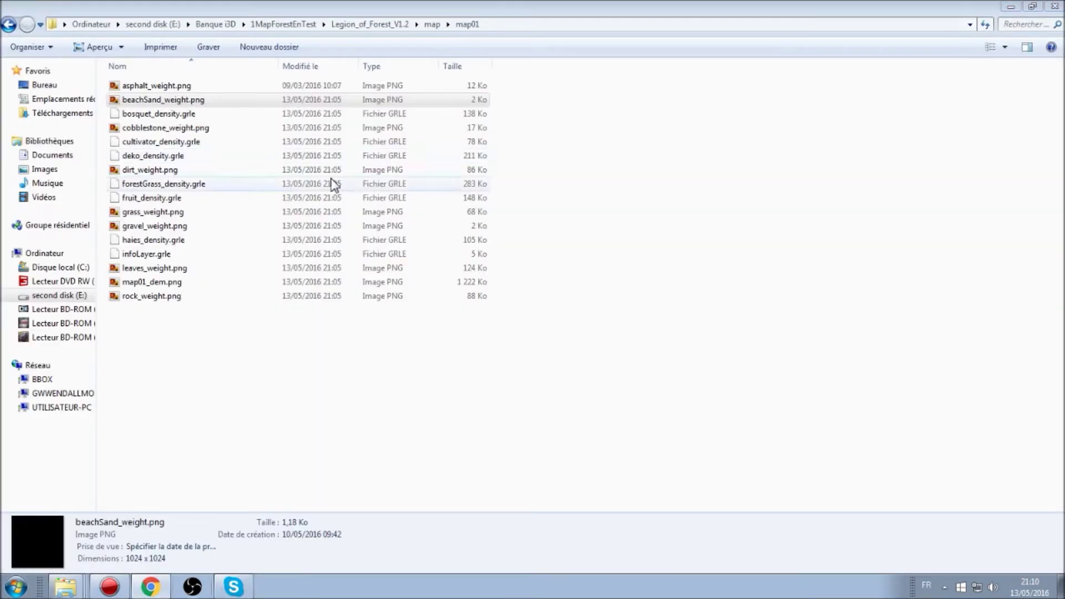
double_click(181, 268)
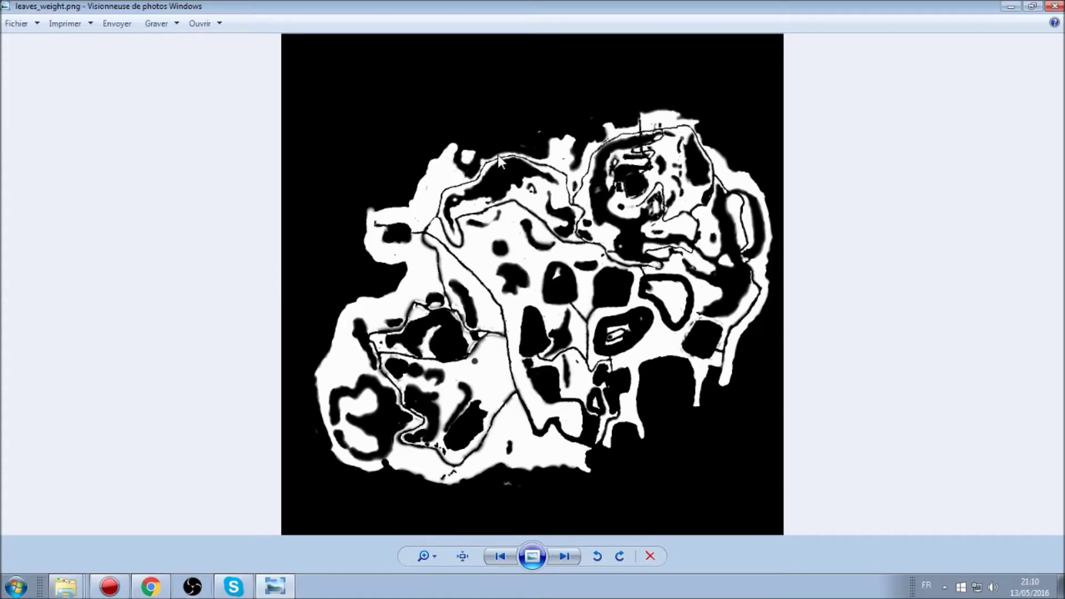
double_click(556, 8)
drag(654, 148, 659, 254)
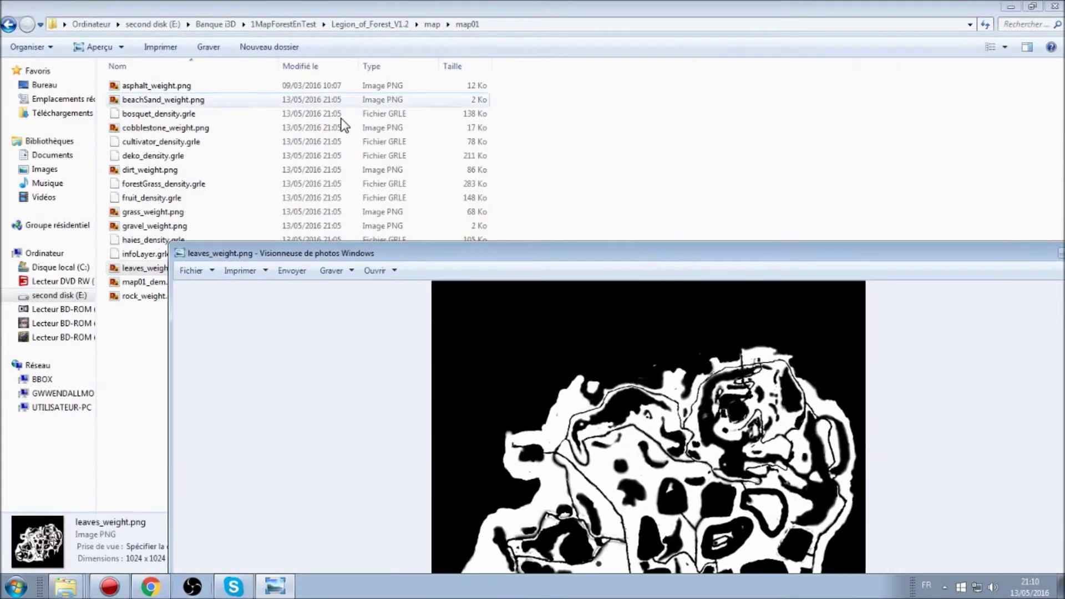
Alternate the leaves_weight.png viewer between full screen and a reduced window that leaves the file list visible
drag(366, 254, 355, 307)
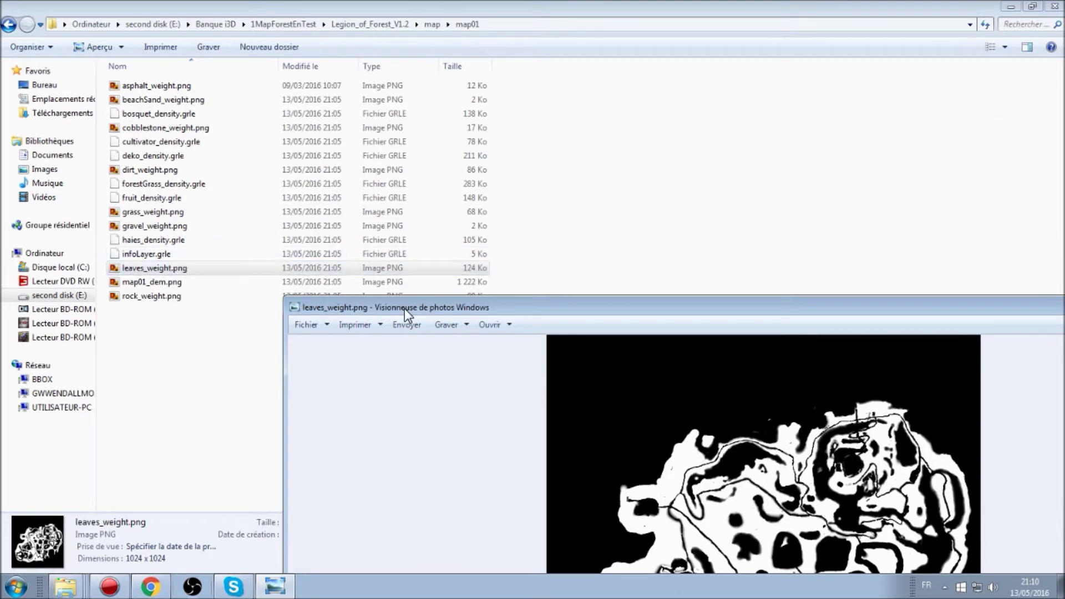
drag(405, 308, 281, 7)
drag(177, 8, 430, 311)
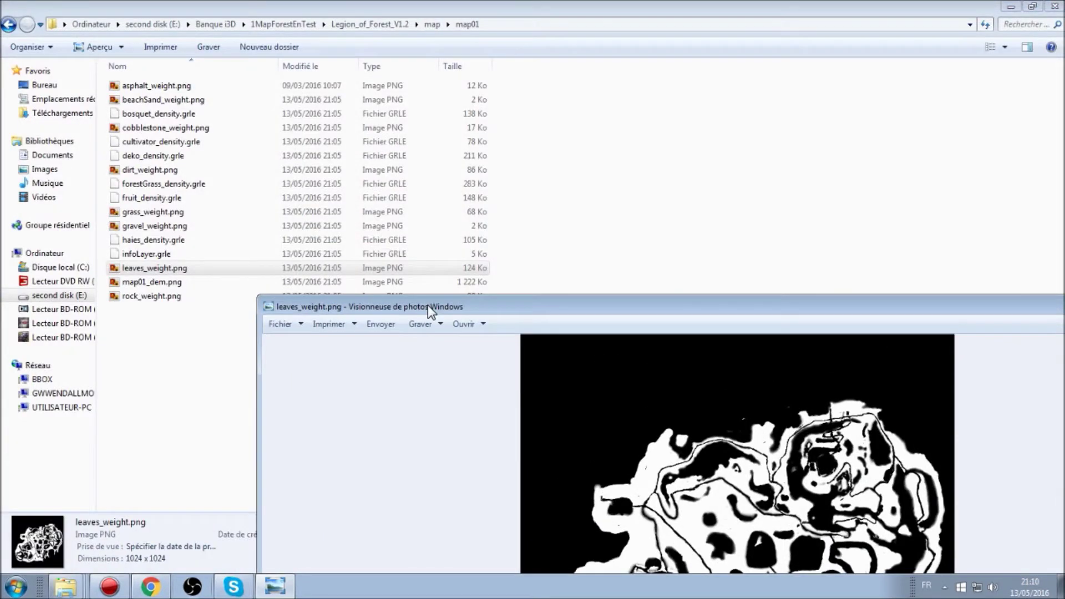
double_click(428, 305)
double_click(164, 8)
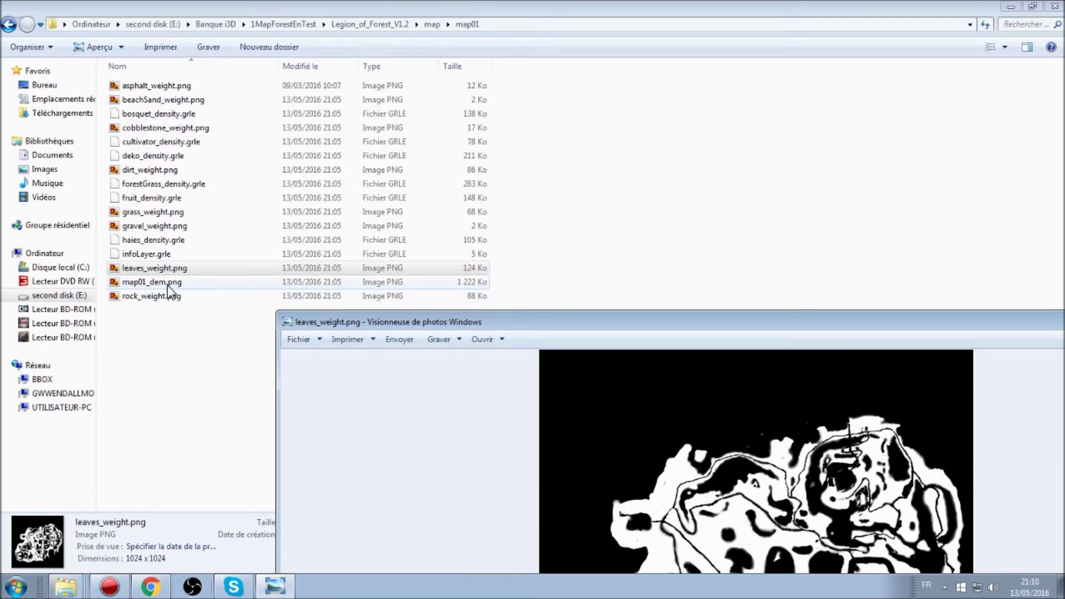
Preview map01_dem.png and rock_weight.png, close both, and move the leaves_weight.png viewer out of the way of the file list
double_click(164, 282)
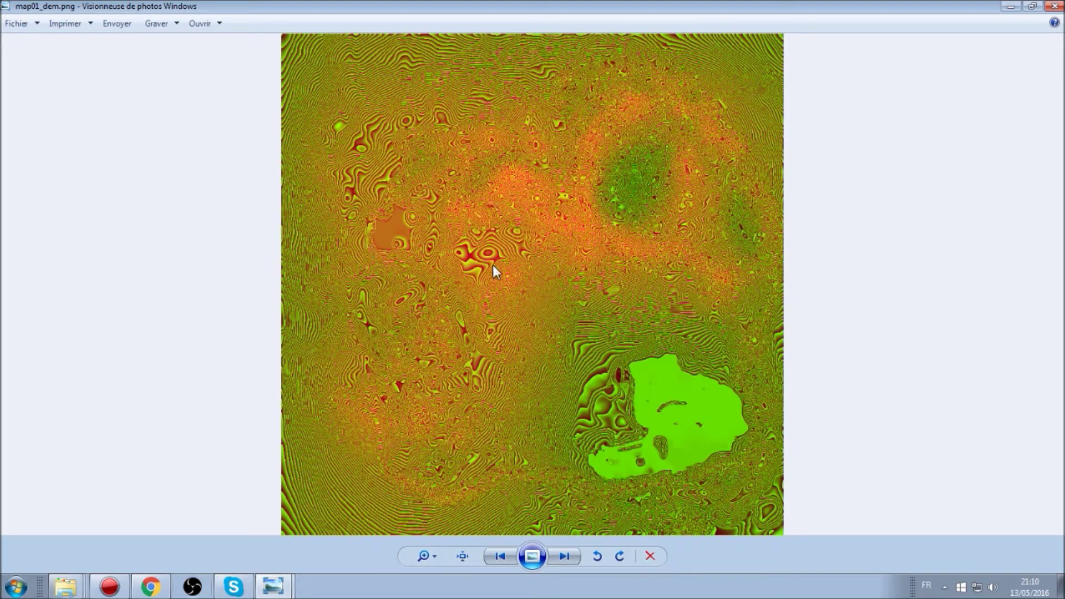
click(1053, 6)
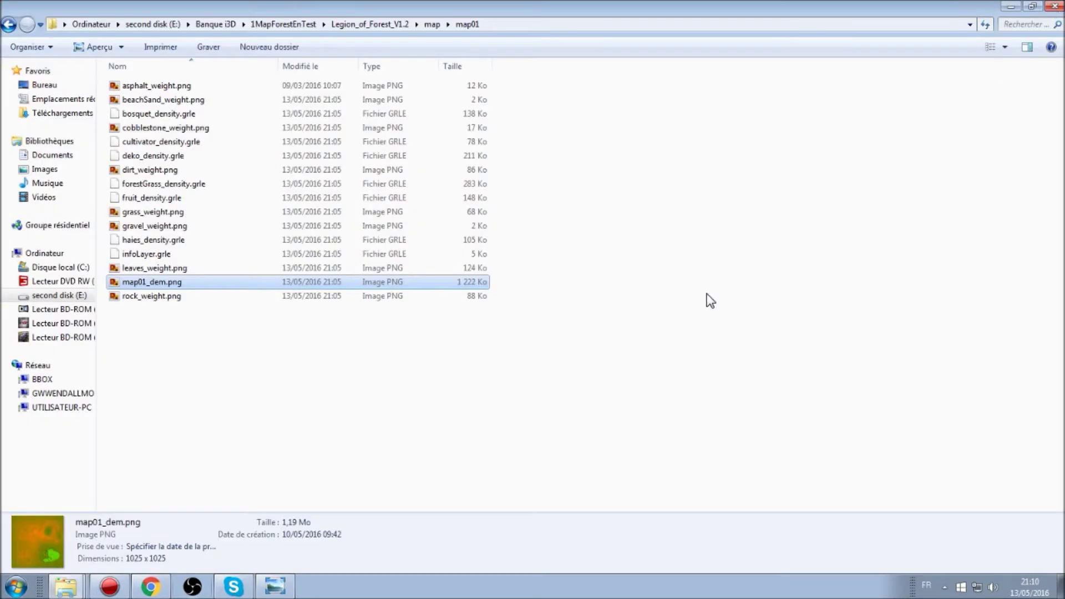
double_click(237, 301)
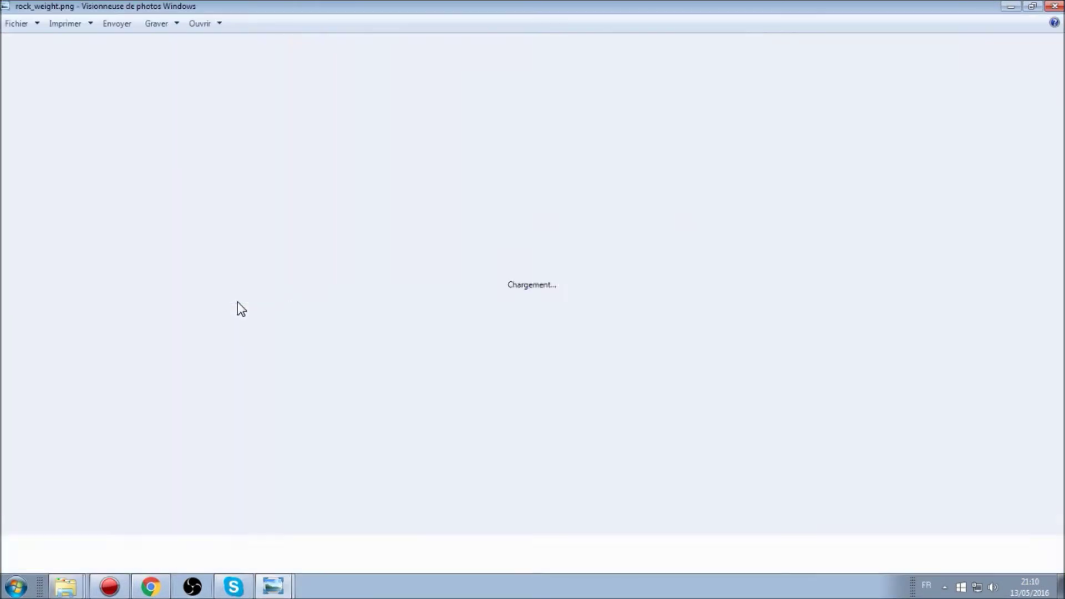
click(1054, 6)
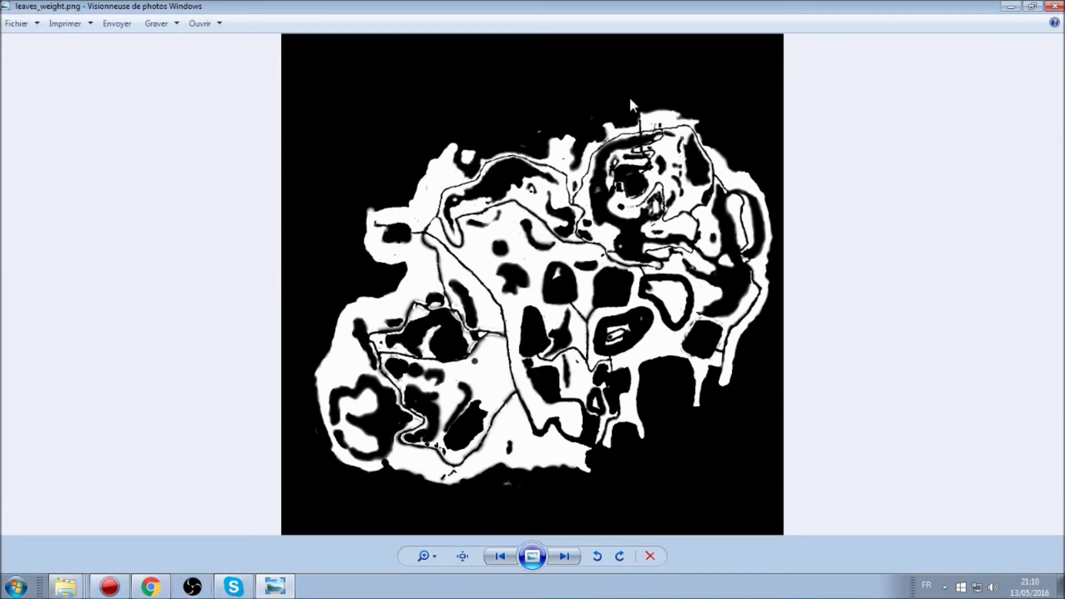
drag(386, 7, 523, 345)
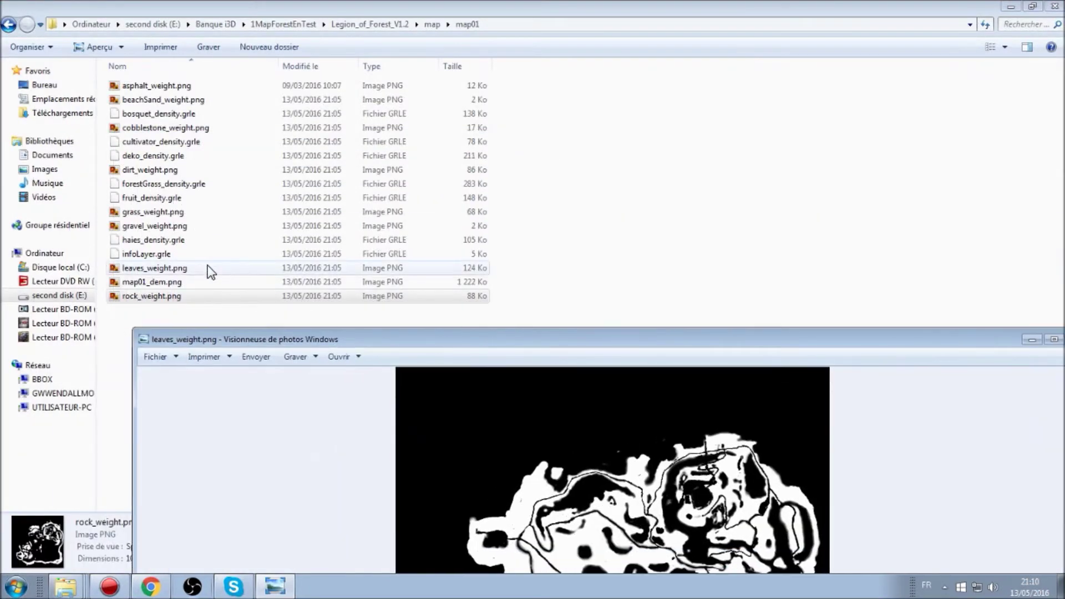
click(1030, 340)
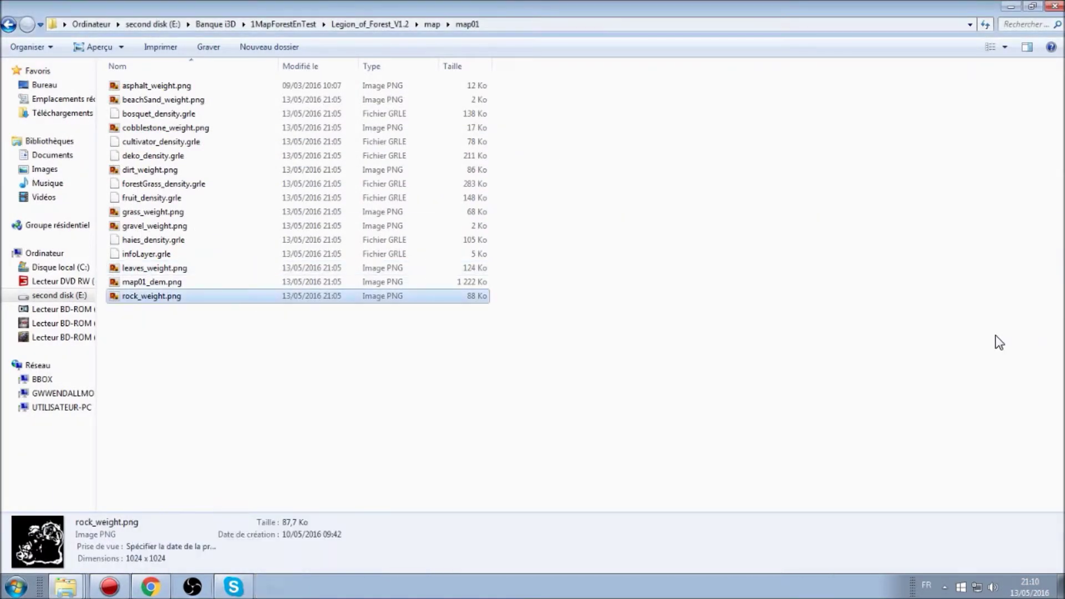
Open rock_weight.png and dirt_weight.png for editing in paint.net
right_click(180, 297)
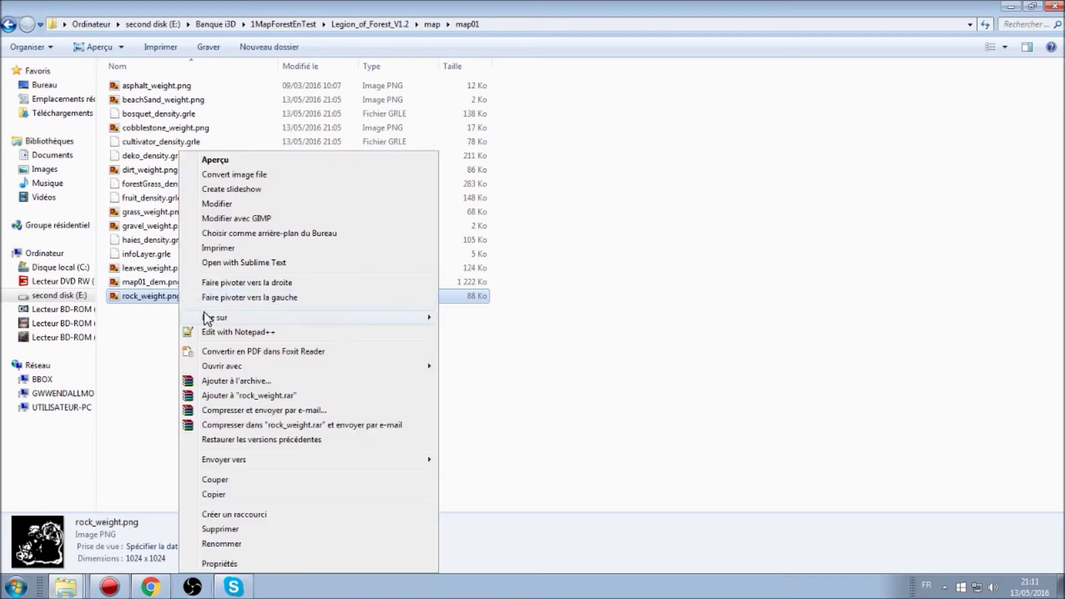
click(217, 203)
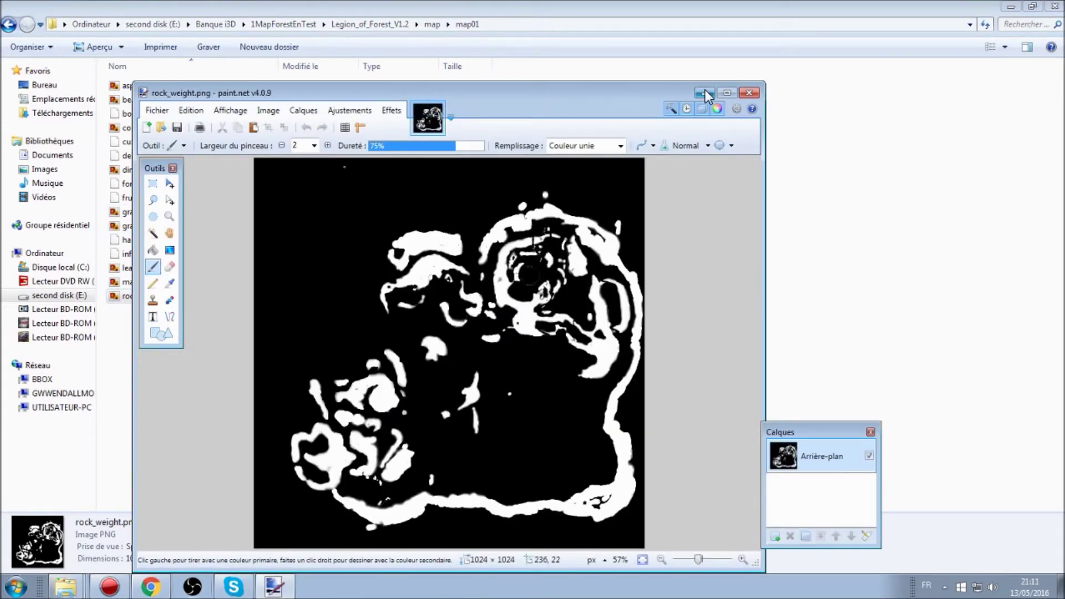
click(704, 94)
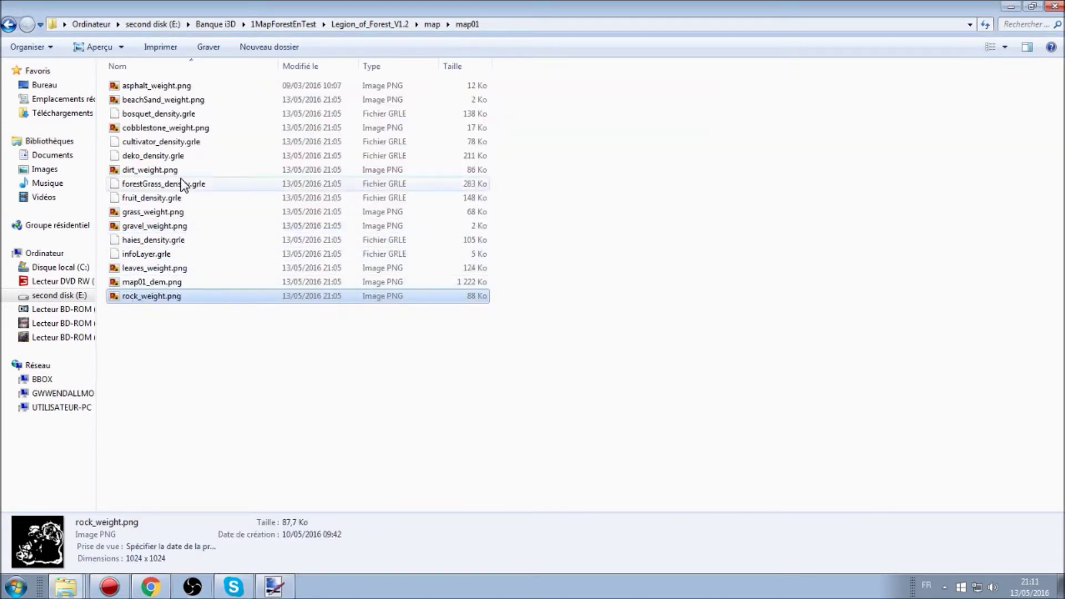
click(152, 168)
right_click(150, 169)
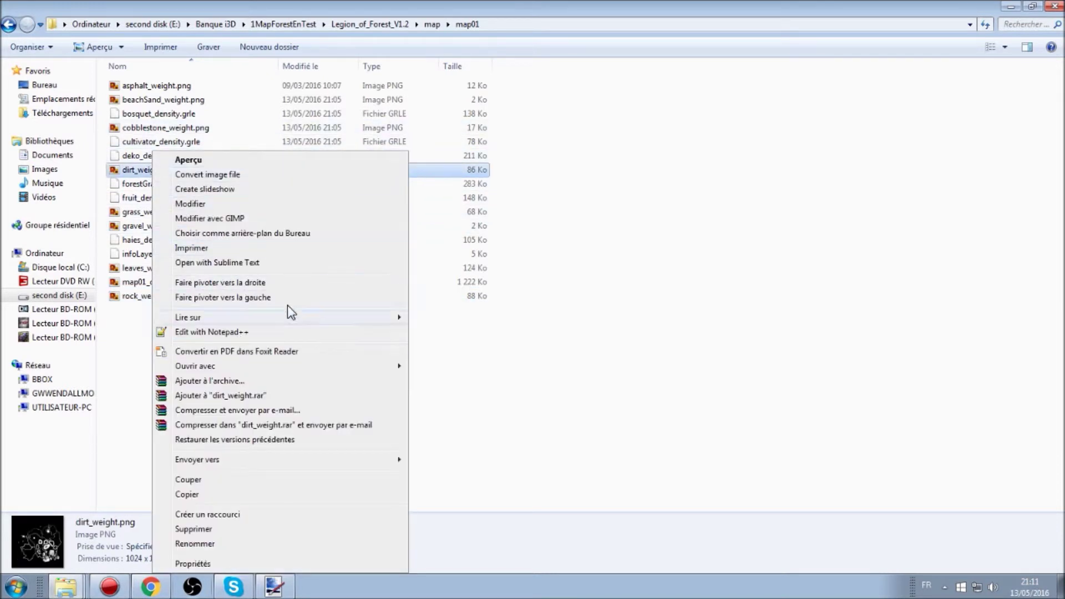
click(272, 206)
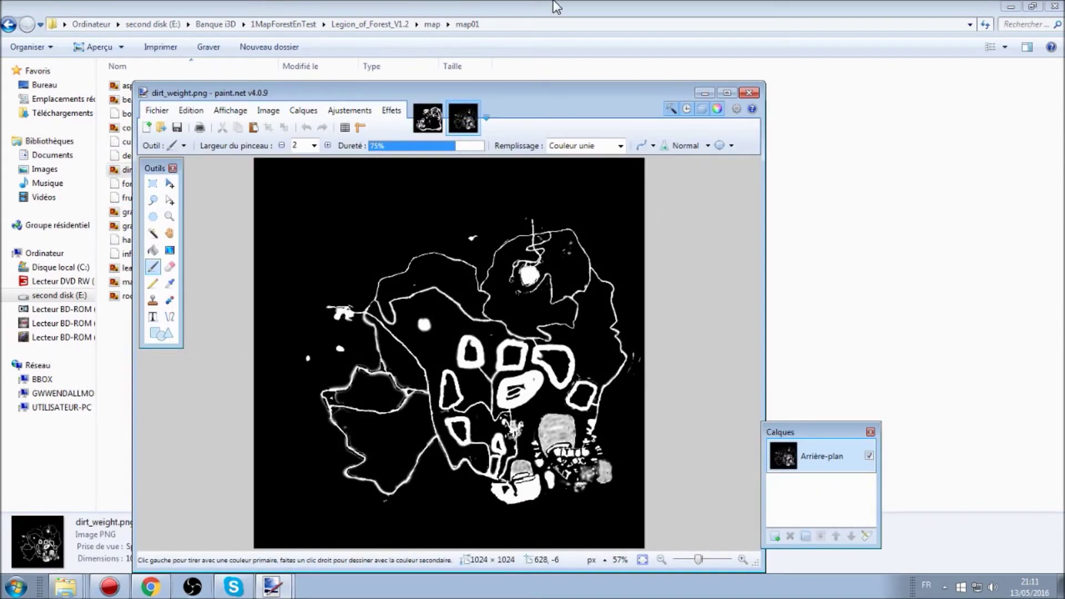
Compare the dirt_weight.png and rock_weight.png images in a maximized window, and shrink it to uncover the map01 folder
double_click(527, 92)
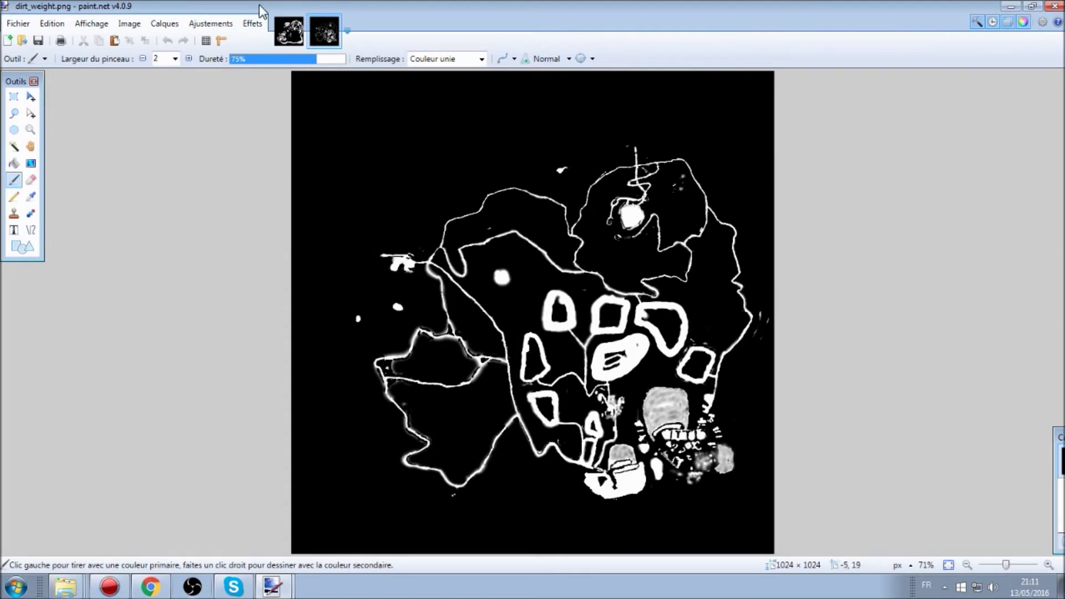
click(288, 34)
click(308, 38)
click(288, 33)
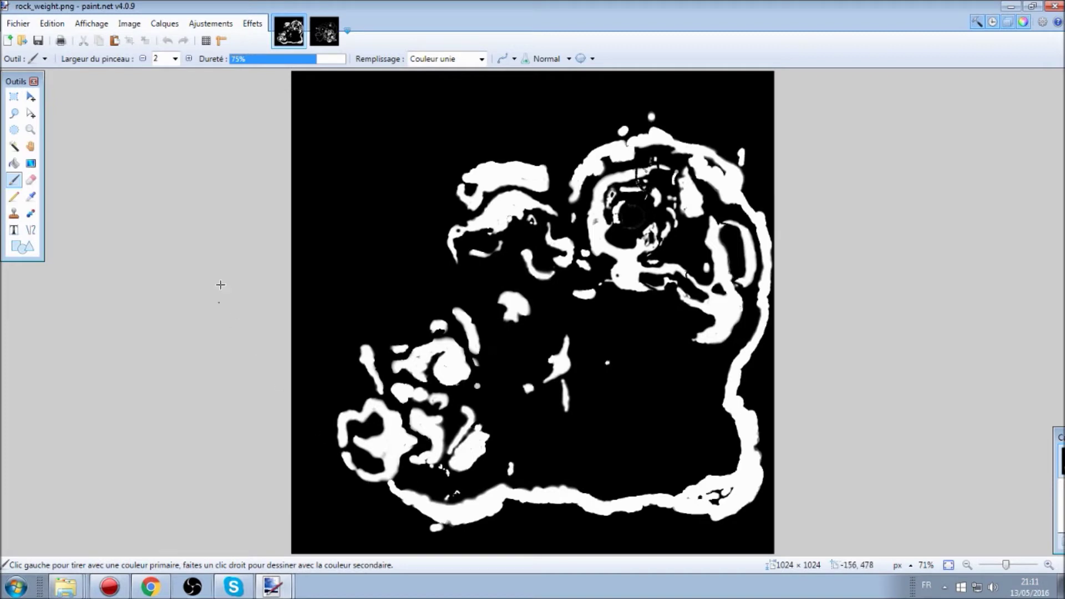
mouse_move(260, 6)
mouse_down()
mouse_move(248, 48)
mouse_move(497, 176)
mouse_move(688, 65)
mouse_move(671, 49)
mouse_up()
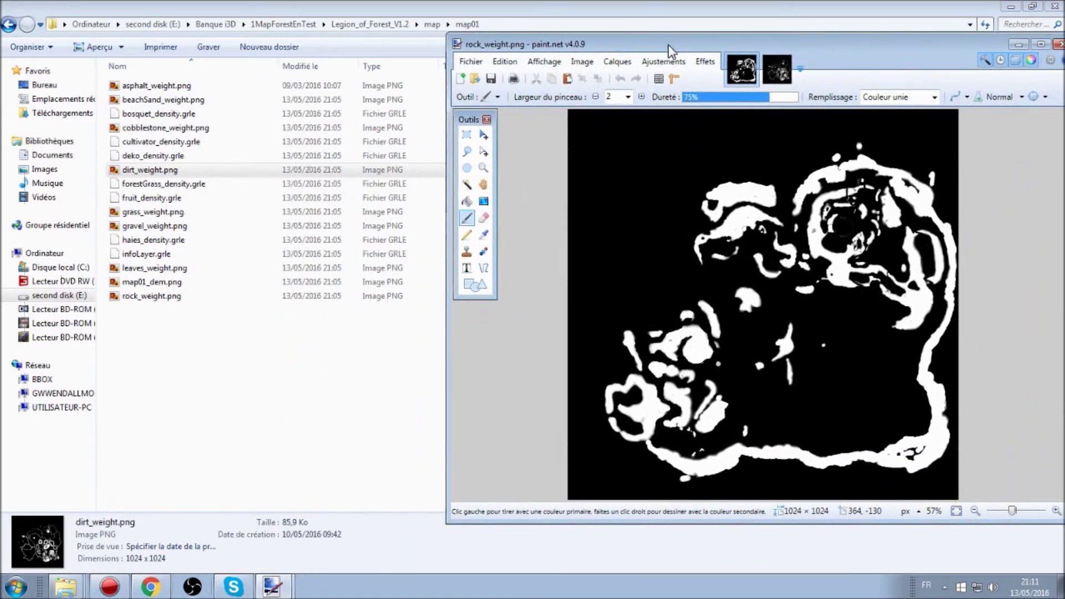
Check the thumbnails of the asphalt, cobblestone and grass weight PNG files in the map01 folder
click(186, 101)
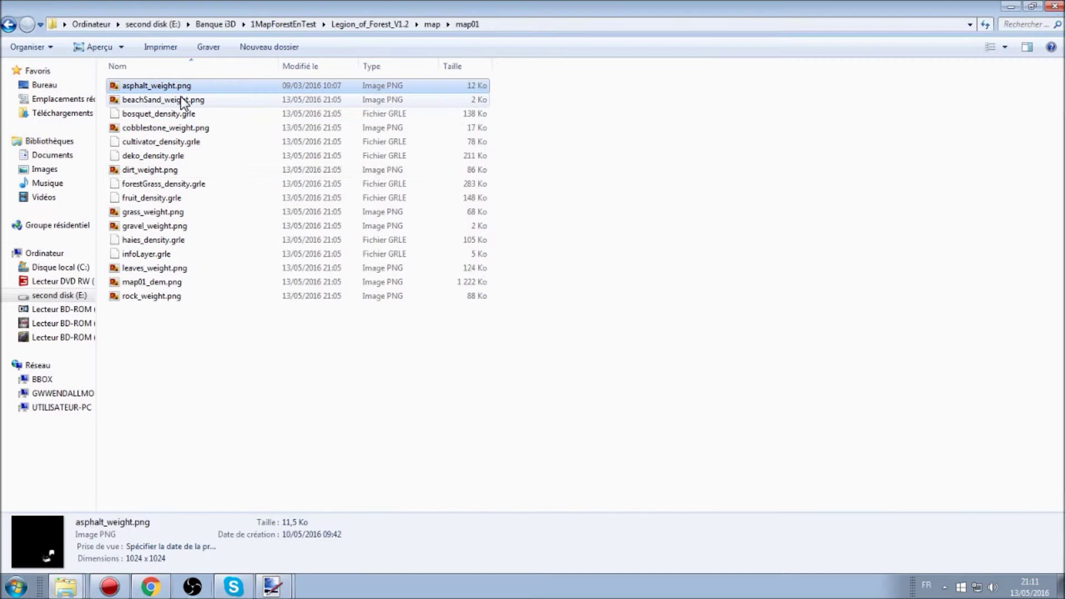
click(187, 128)
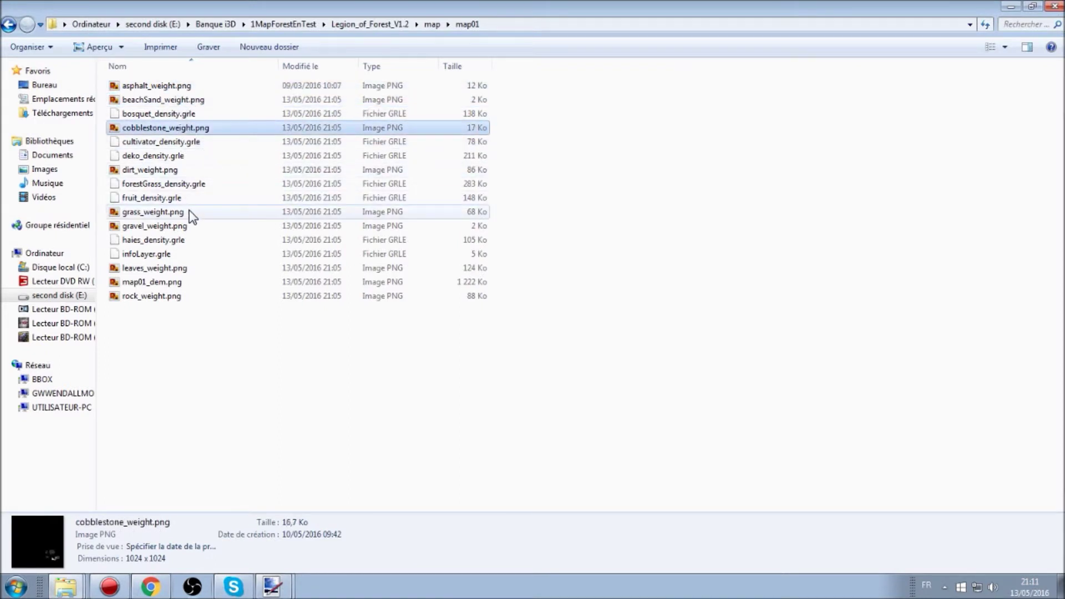
click(190, 213)
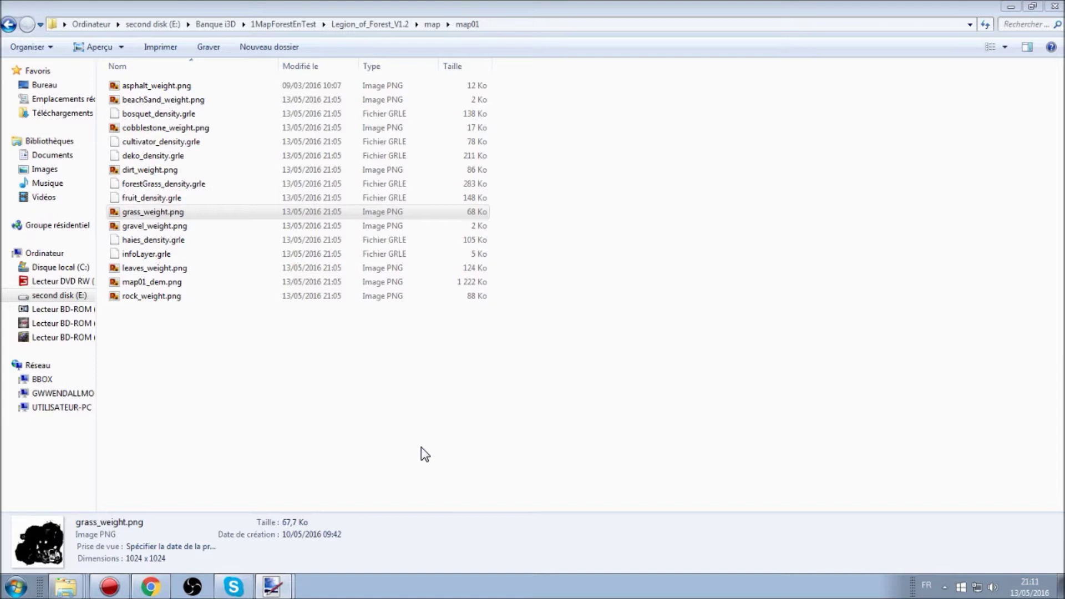
Switch back to paint.net, view rock_weight.png maximized, close both open images and exit the program
click(273, 586)
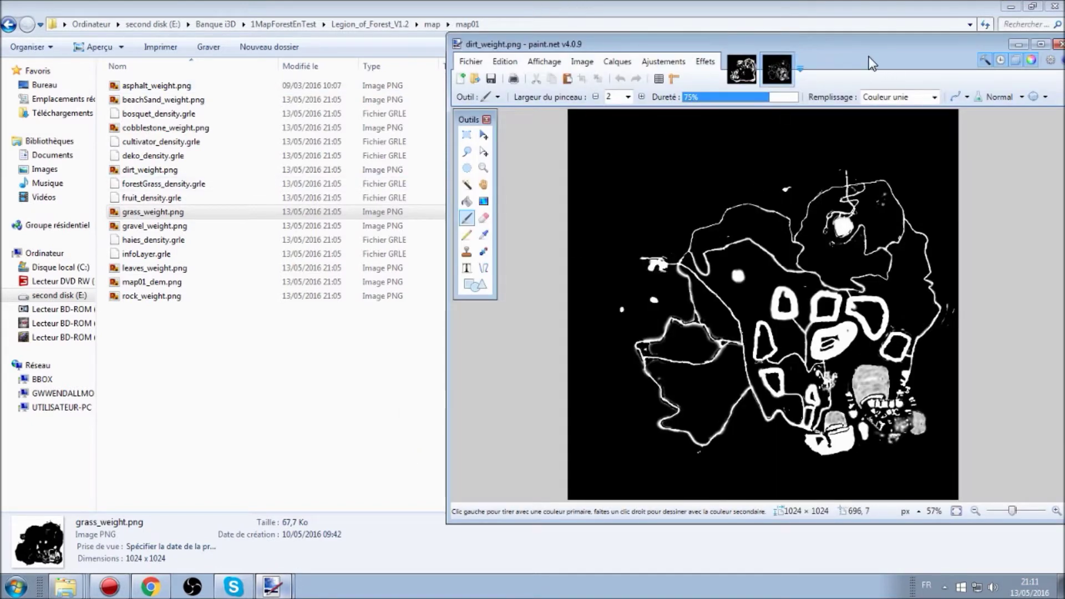
drag(863, 54, 797, 6)
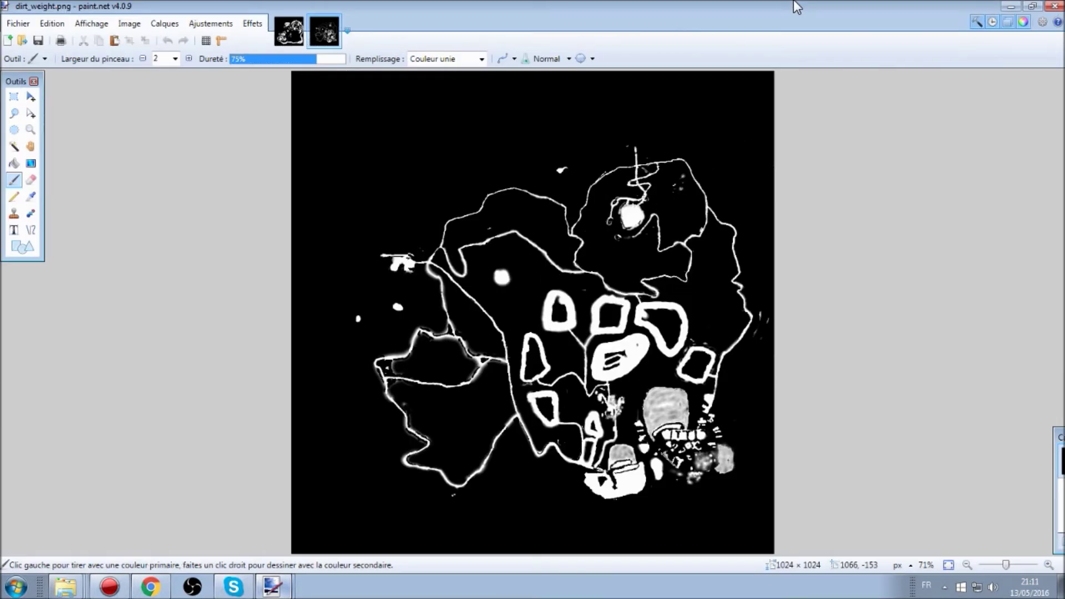
click(289, 31)
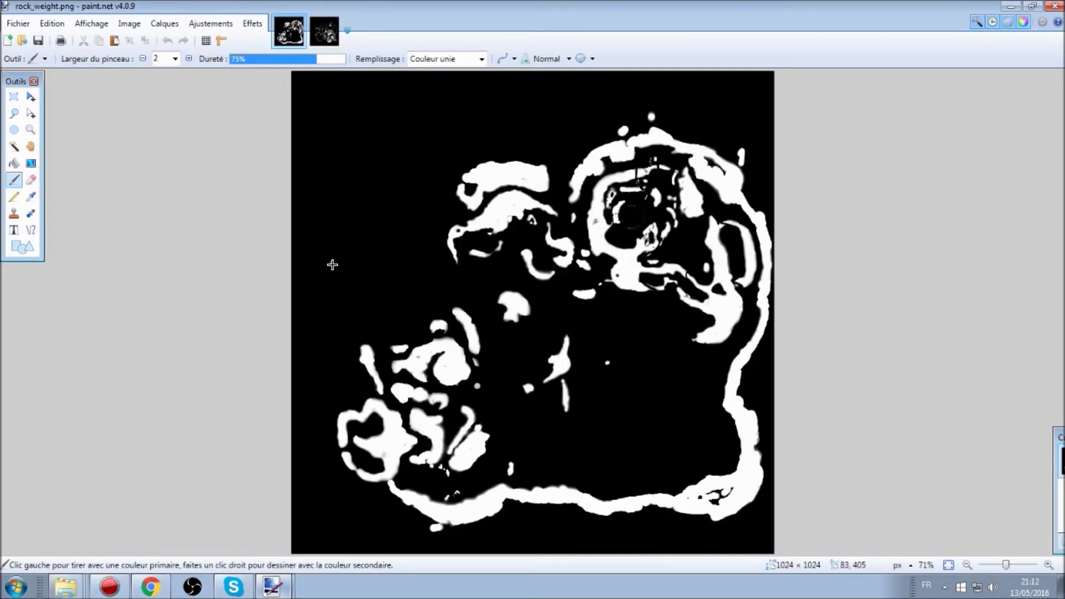
click(301, 21)
click(301, 21)
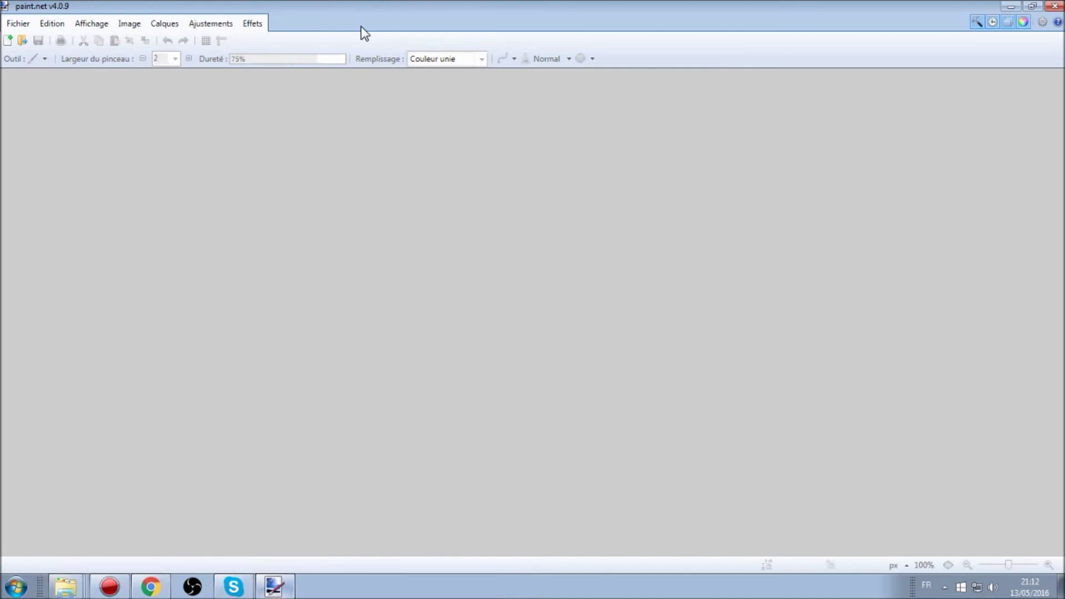
click(1054, 6)
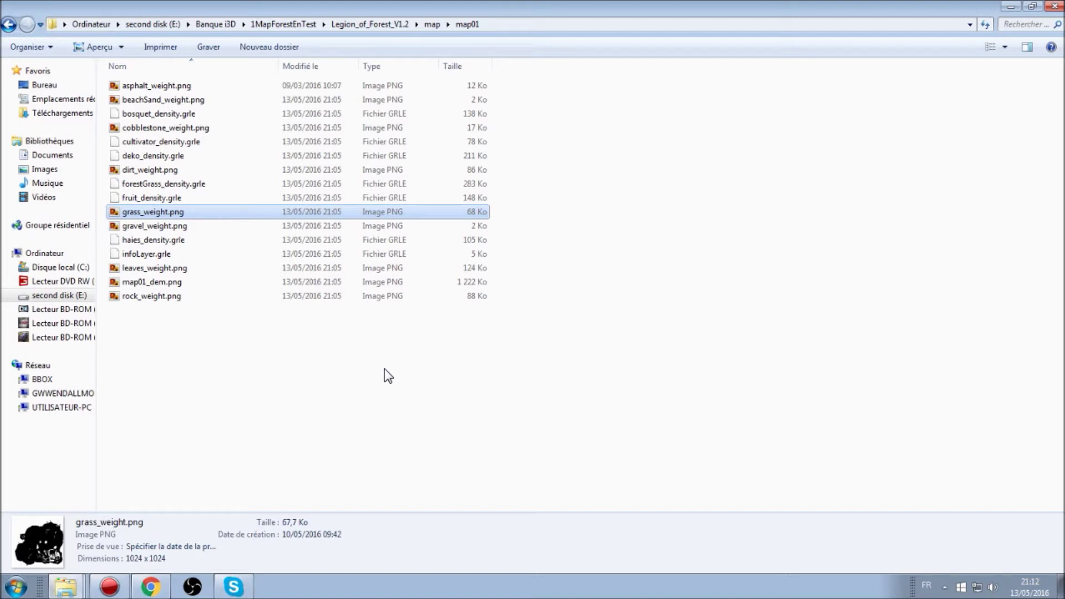
View leaves_weight.png in the photo viewer, then close the map01 folder window and the image
double_click(163, 271)
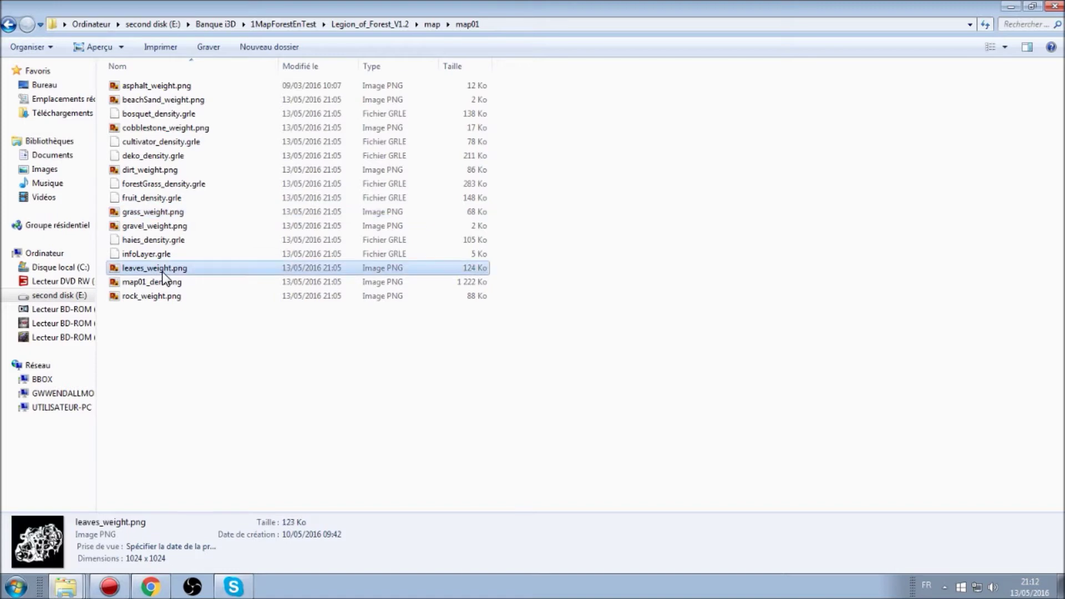
click(1051, 6)
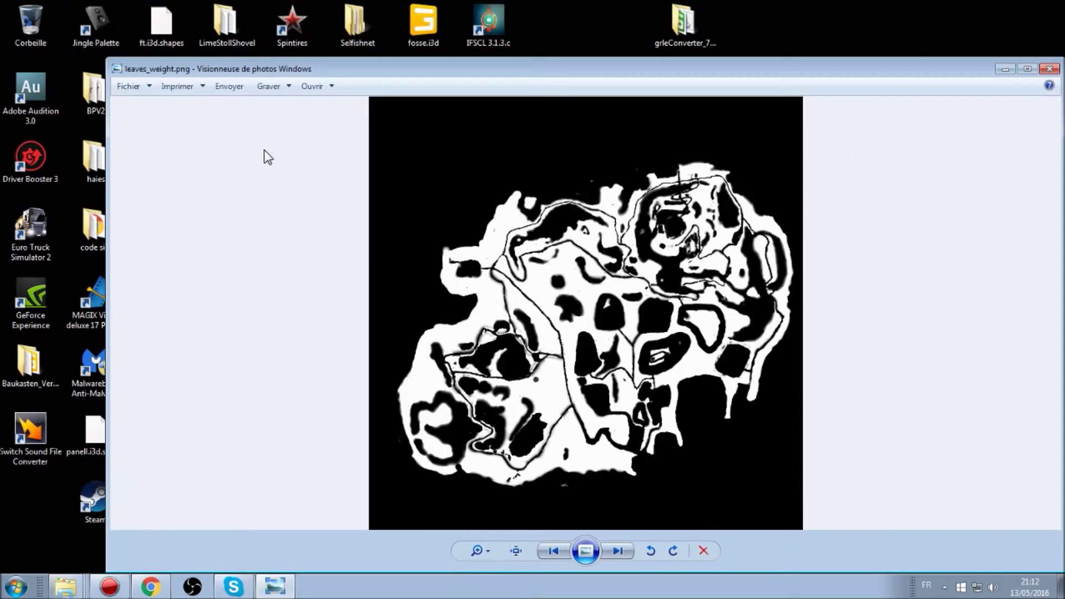
click(1048, 69)
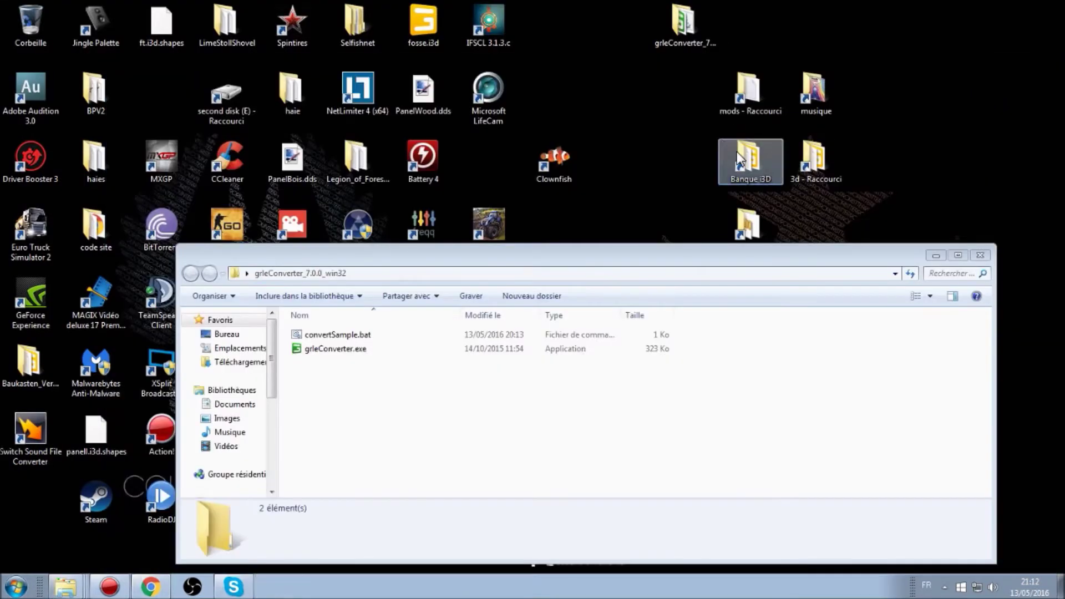
From the Banque i3D folder, open map01.i3d of Legion_of_Forest_V1.2 in GIANTS Editor, and enter its map01 folder
double_click(736, 151)
double_click(231, 86)
double_click(231, 86)
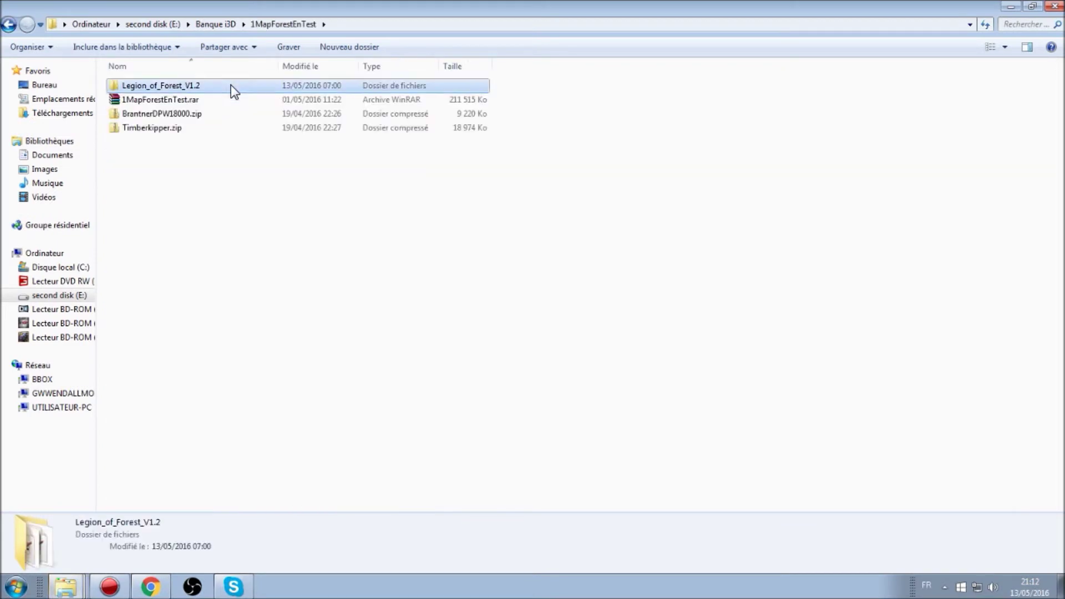
double_click(231, 86)
click(177, 254)
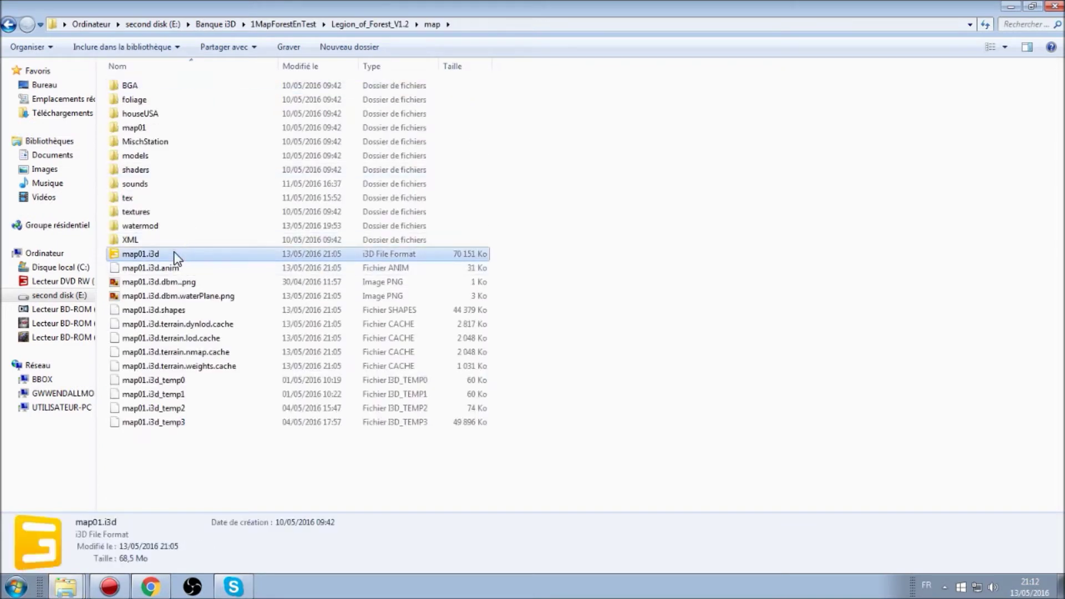
double_click(151, 128)
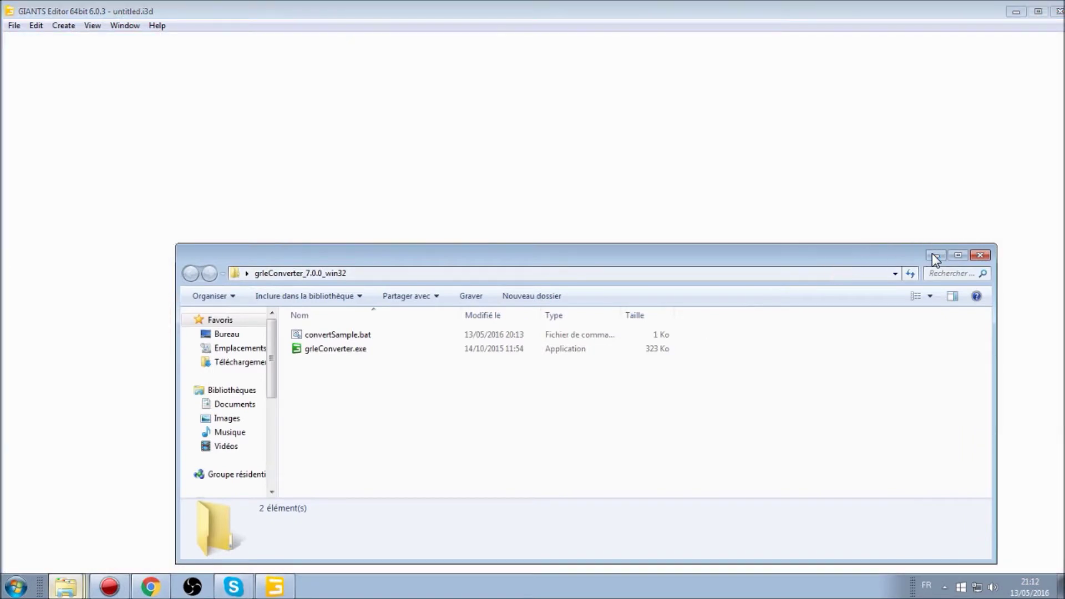
Minimize the grleConverter folder and GIANTS Editor, and view dirt_weight.png maximized
click(934, 255)
click(1018, 12)
double_click(257, 168)
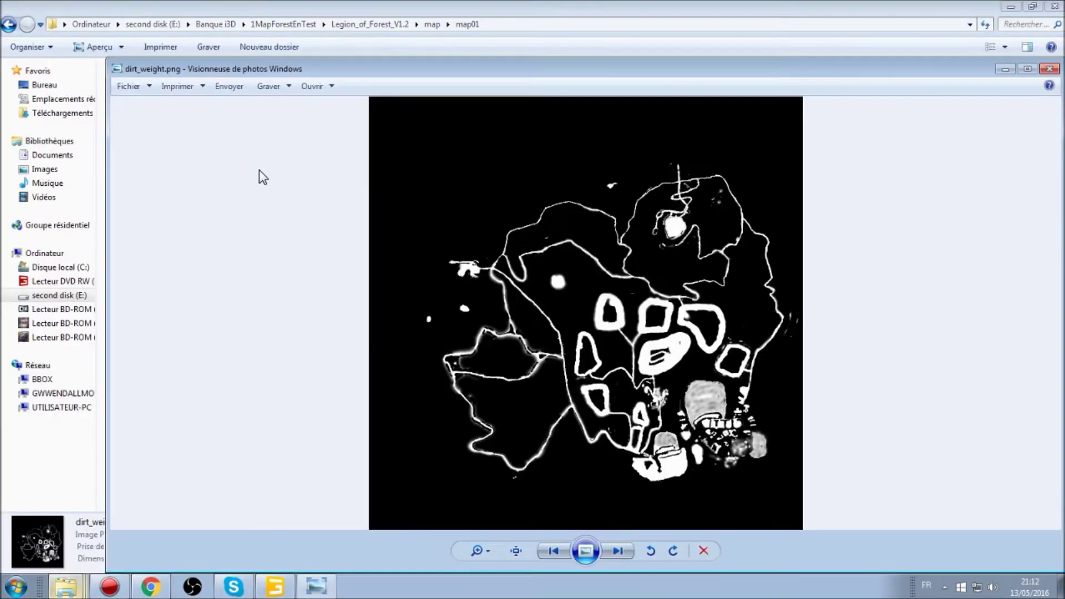
click(1027, 70)
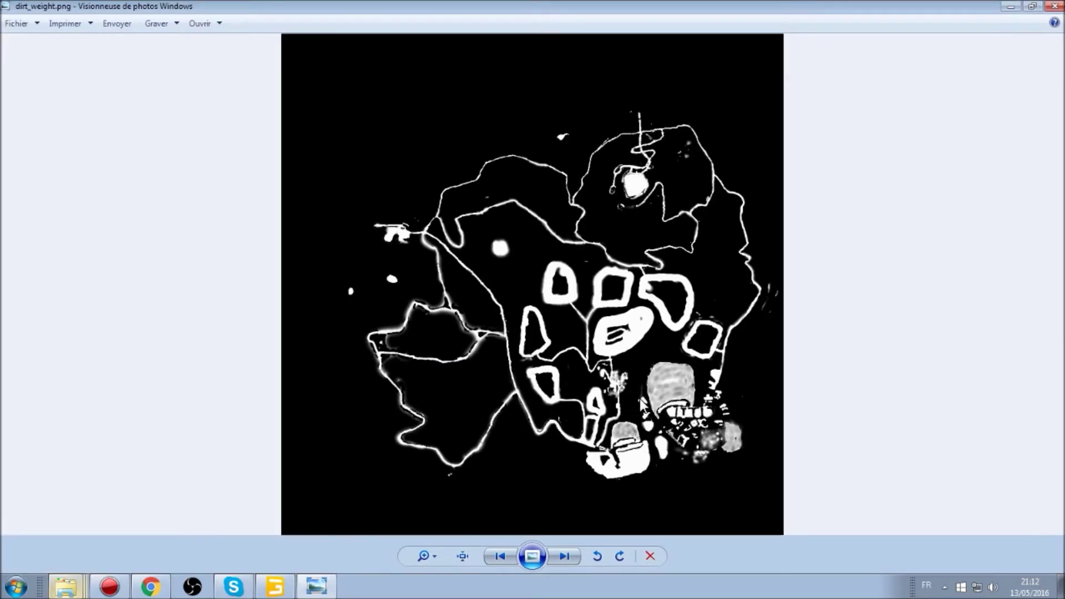
Switch to GIANTS Editor, examine the ground texture in map01.i3d, and return to the dirt_weight.png image
click(275, 586)
scroll(597, 367, down, 5)
drag(597, 367, 586, 228)
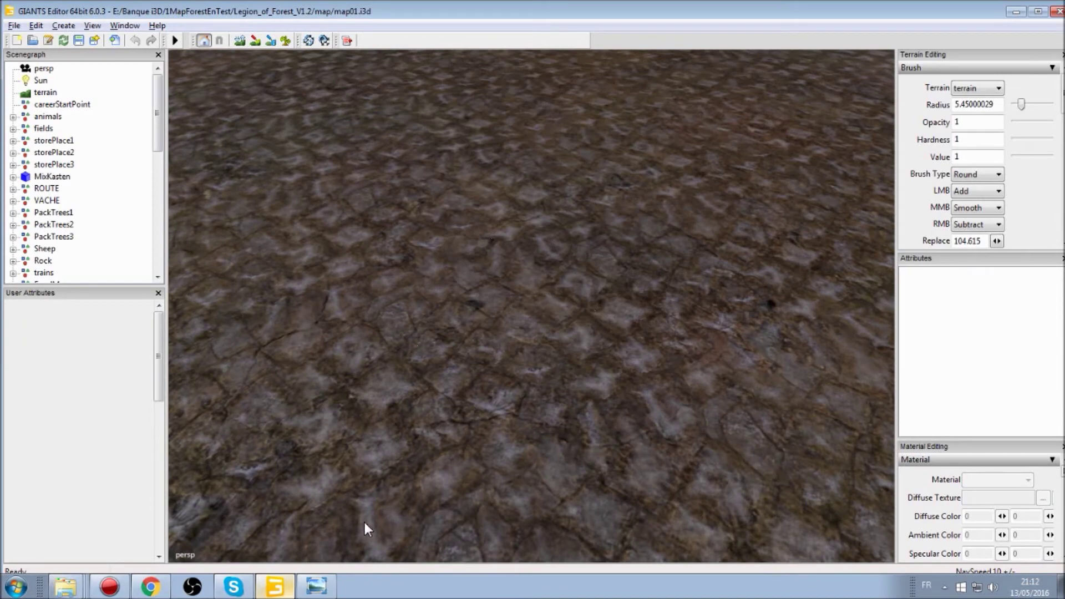
drag(473, 262, 359, 565)
click(316, 586)
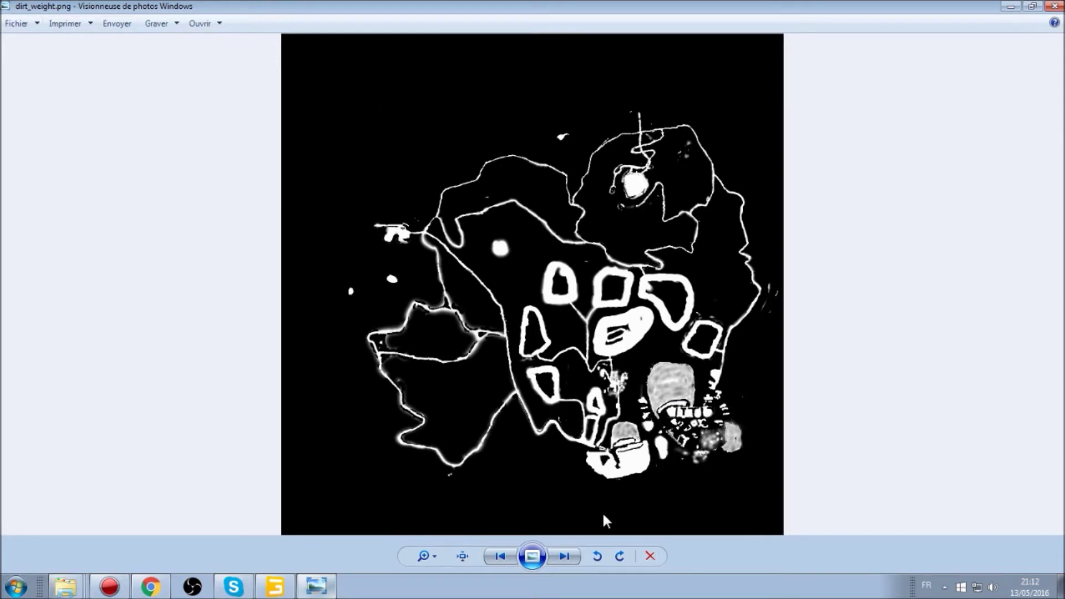
click(537, 556)
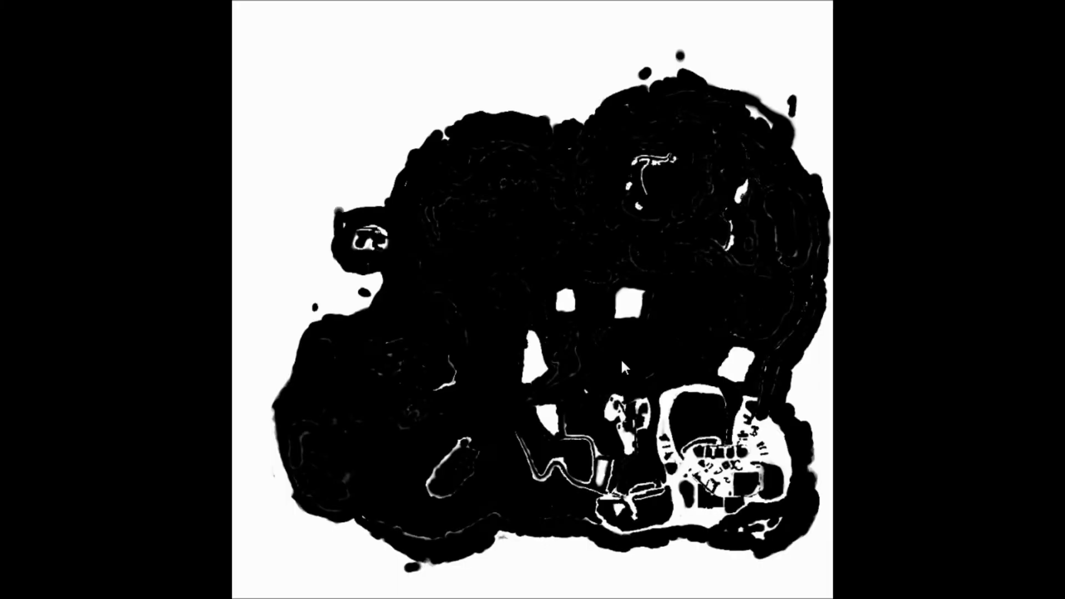
key(alt+F4)
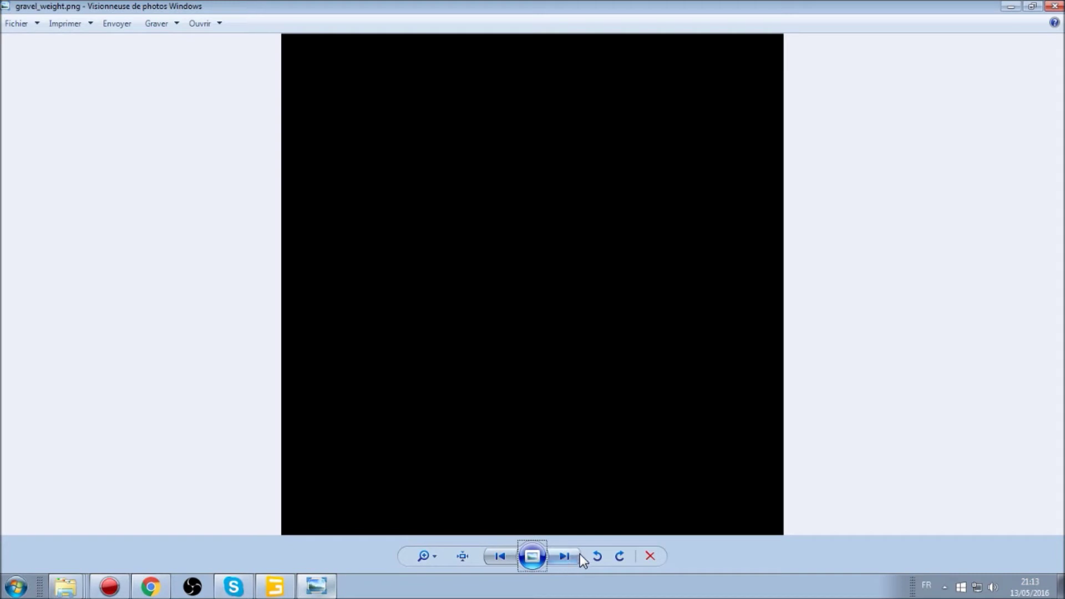
click(504, 554)
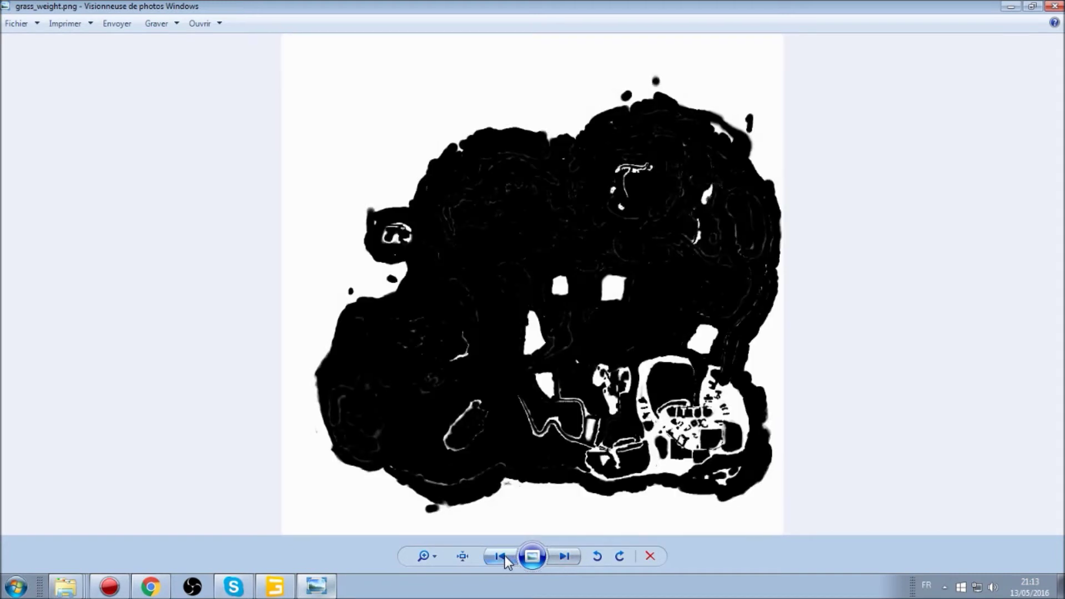
click(504, 555)
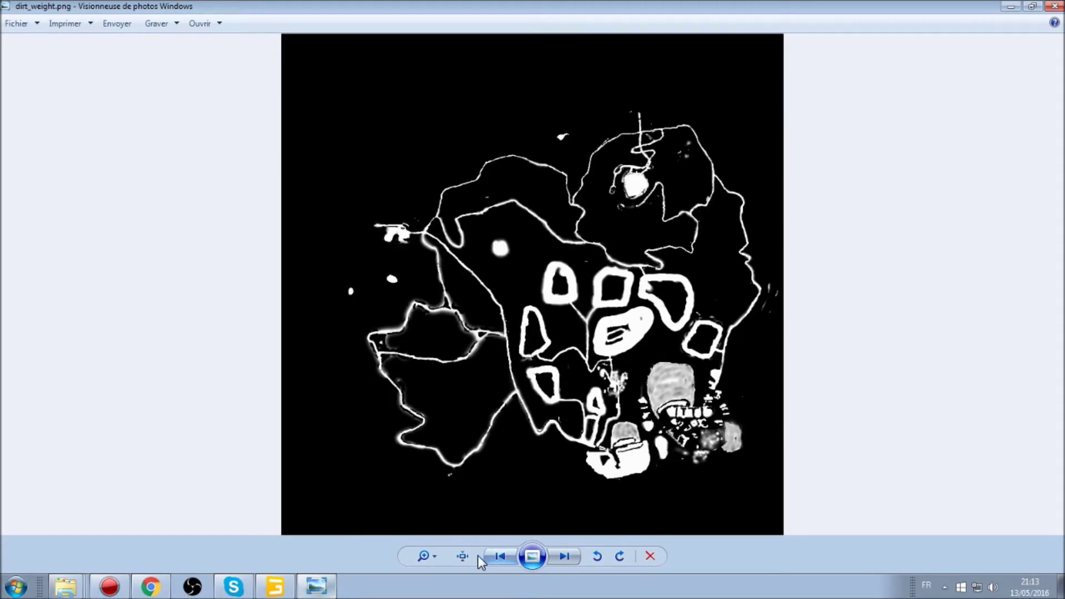
Inspect the field outlines and the grey patch in dirt_weight.png at high magnification, and restore the full image view
click(436, 555)
scroll(538, 258, up, 5)
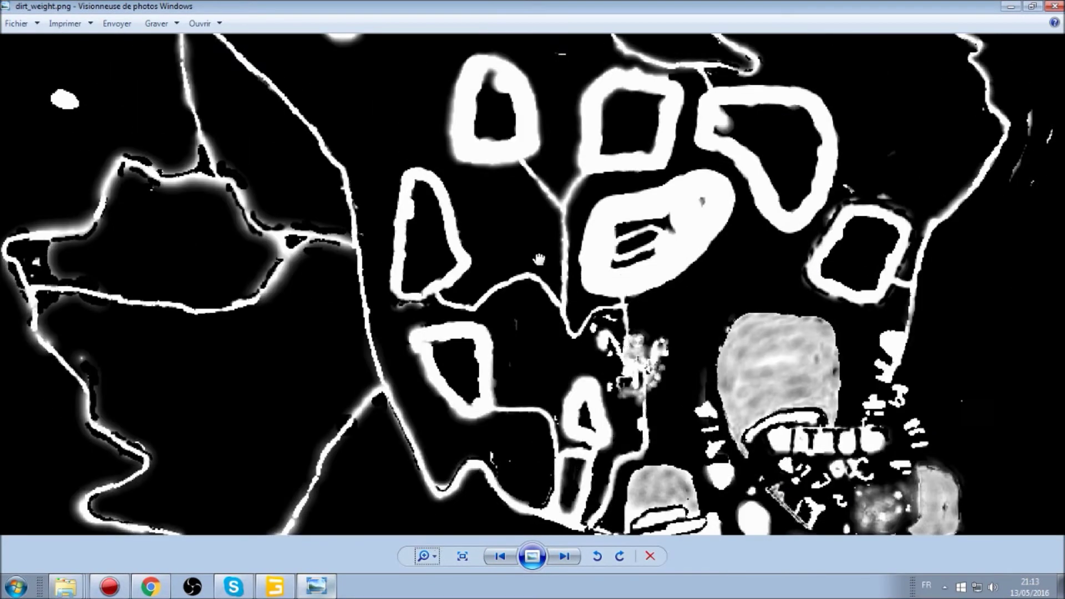
drag(538, 258, 538, 197)
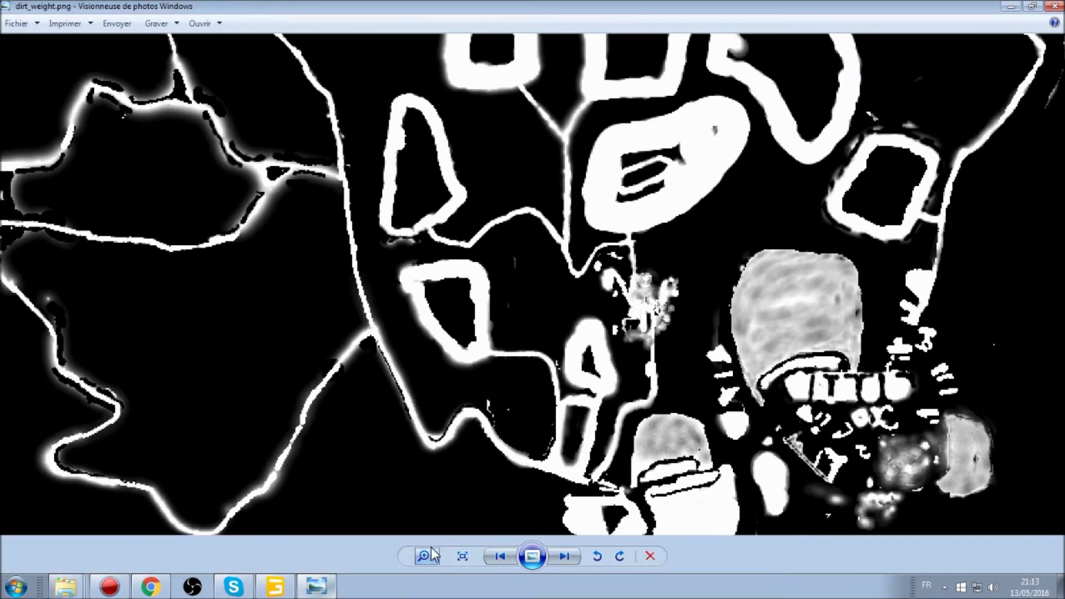
click(433, 555)
scroll(432, 551, up, 3)
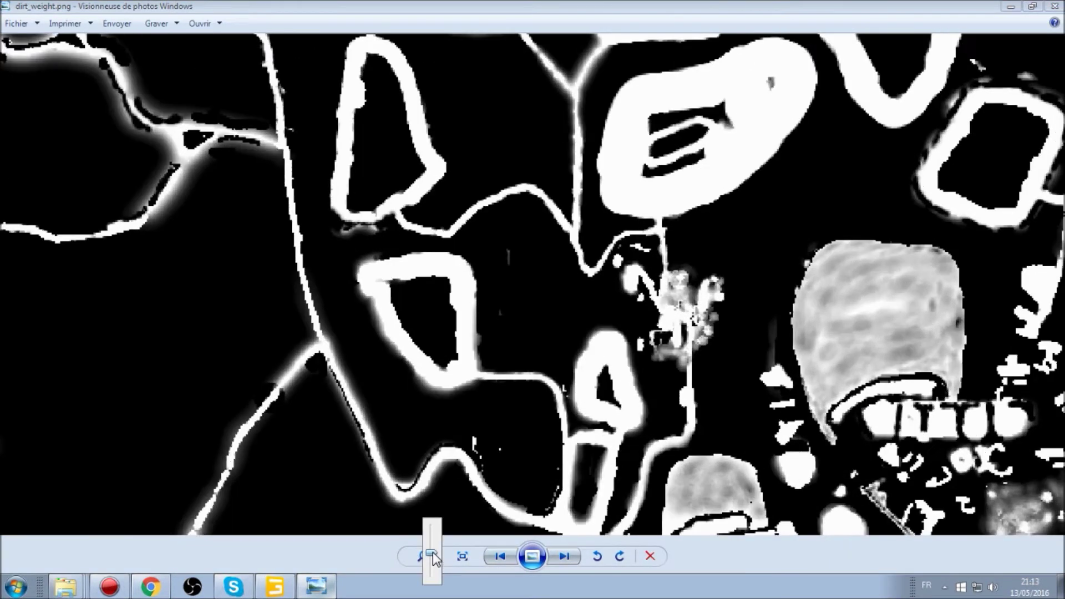
drag(722, 398, 448, 398)
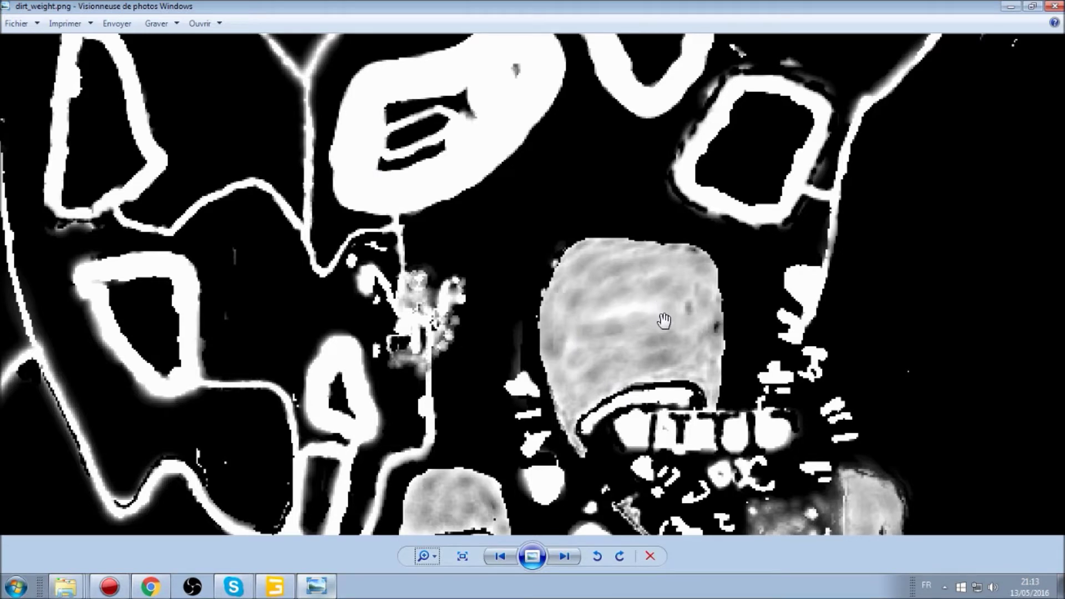
drag(425, 561, 429, 538)
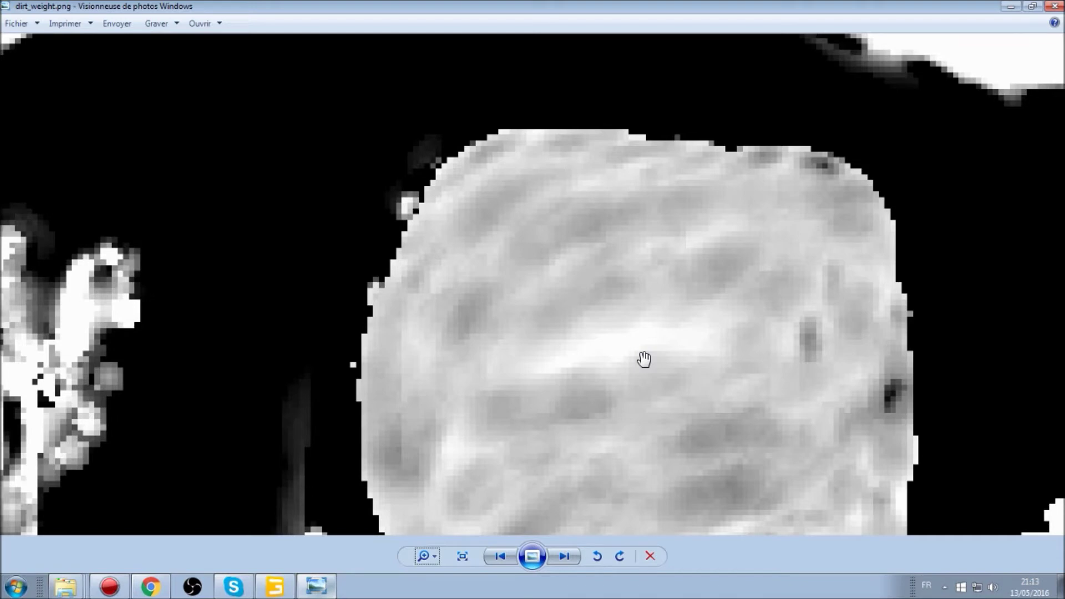
mouse_move(424, 556)
mouse_down()
mouse_move(424, 539)
mouse_move(428, 559)
mouse_up()
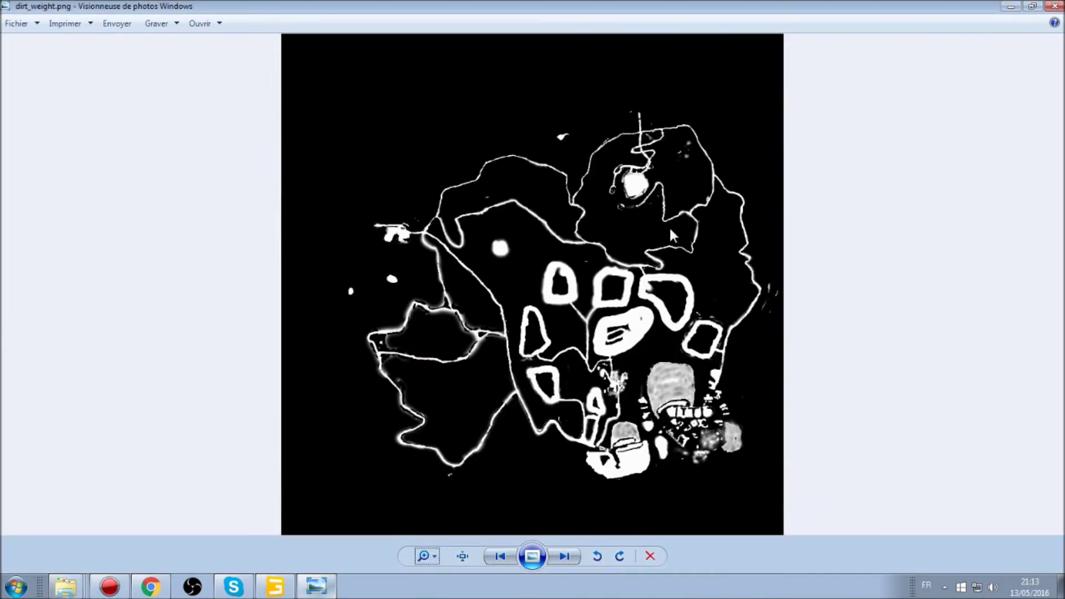
Close the image, examine the farmyard terrain in GIANTS Editor, and close the map without saving changes
click(1059, 7)
scroll(719, 265, down, 5)
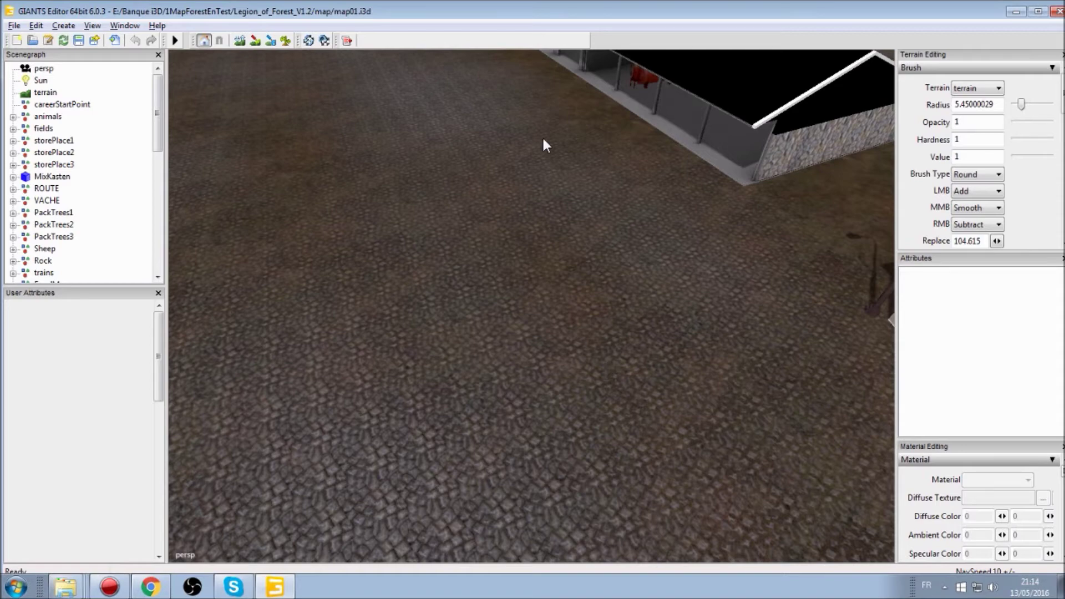
scroll(545, 145, down, 10)
drag(245, 326, 507, 172)
drag(497, 333, 724, 229)
key(ctrl+o)
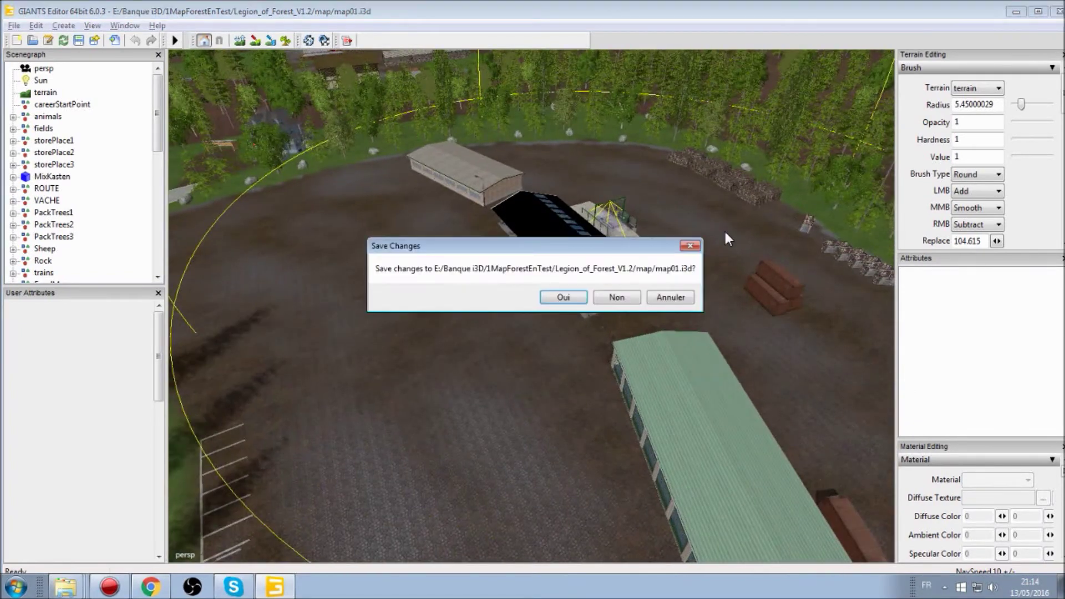
click(617, 297)
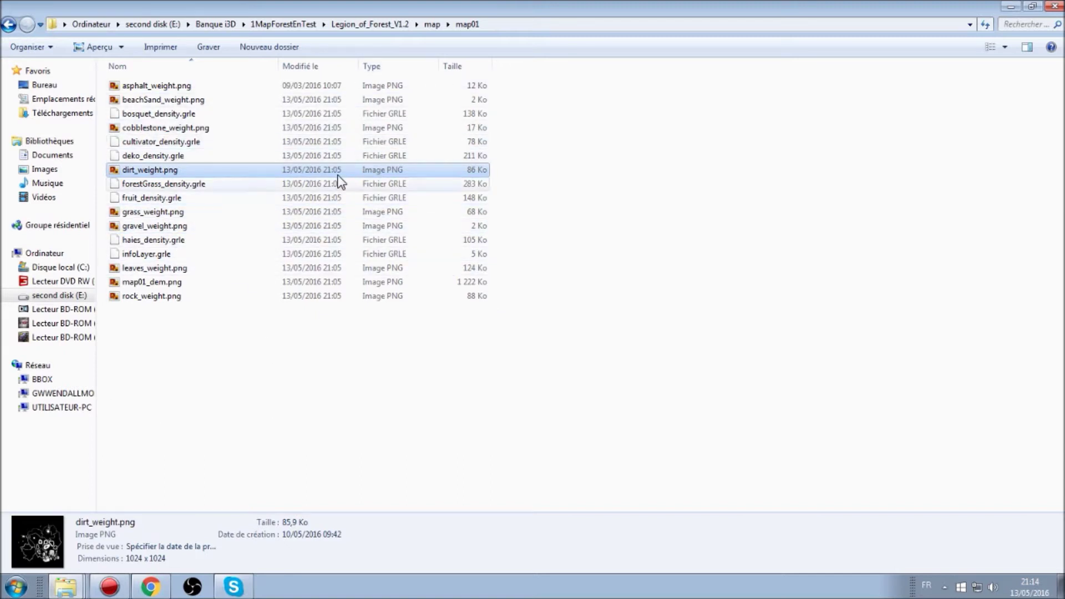
Select forestGrass_density.grle in the map01 folder and place the extracted grleConverter_7.0.0_win32 folder window over it
click(188, 186)
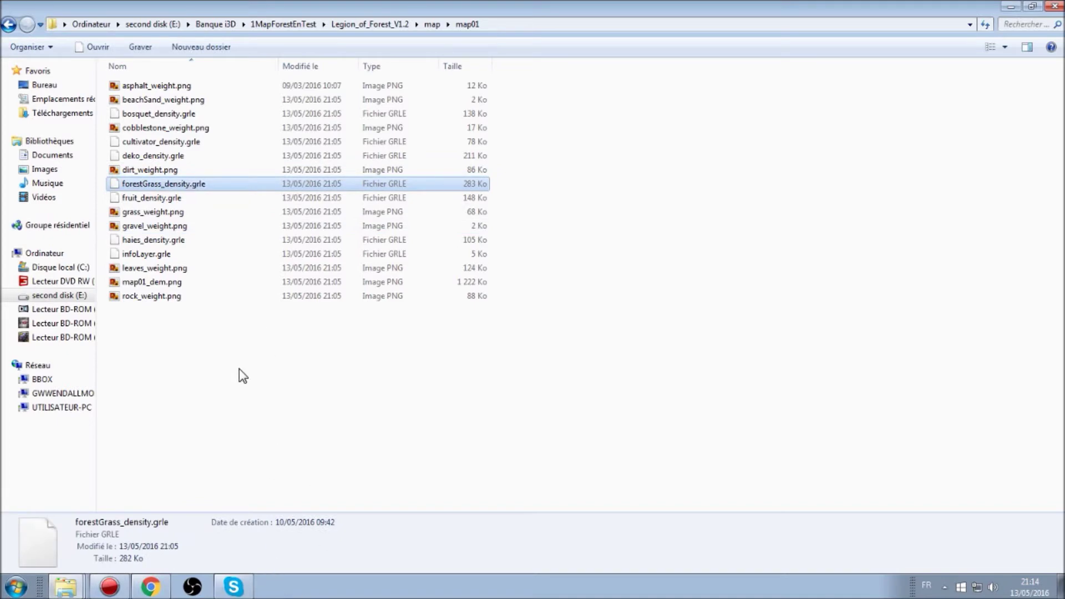
click(51, 518)
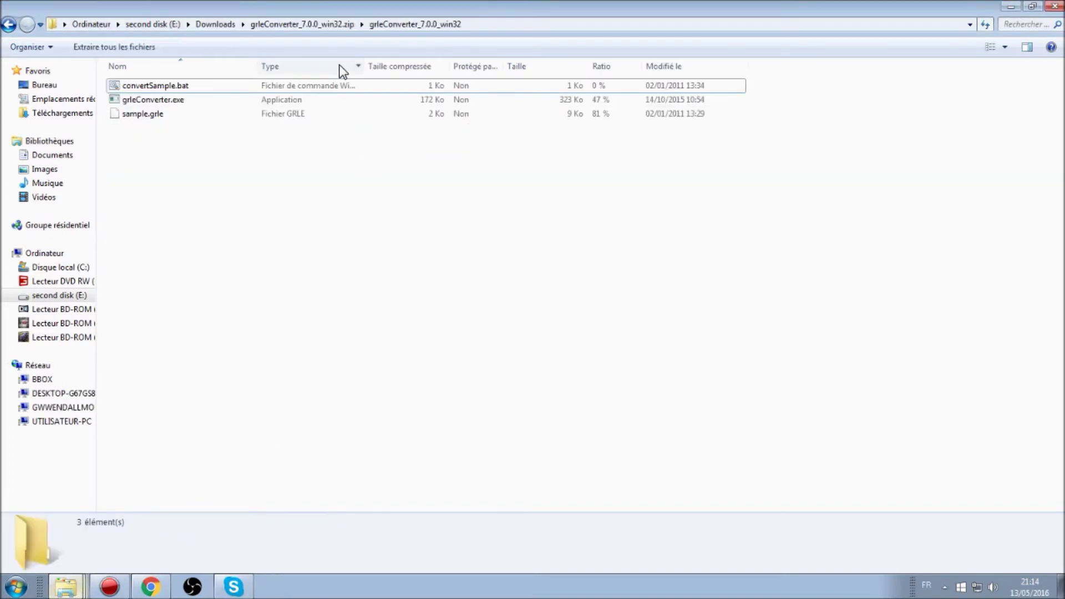
drag(217, 21, 618, 241)
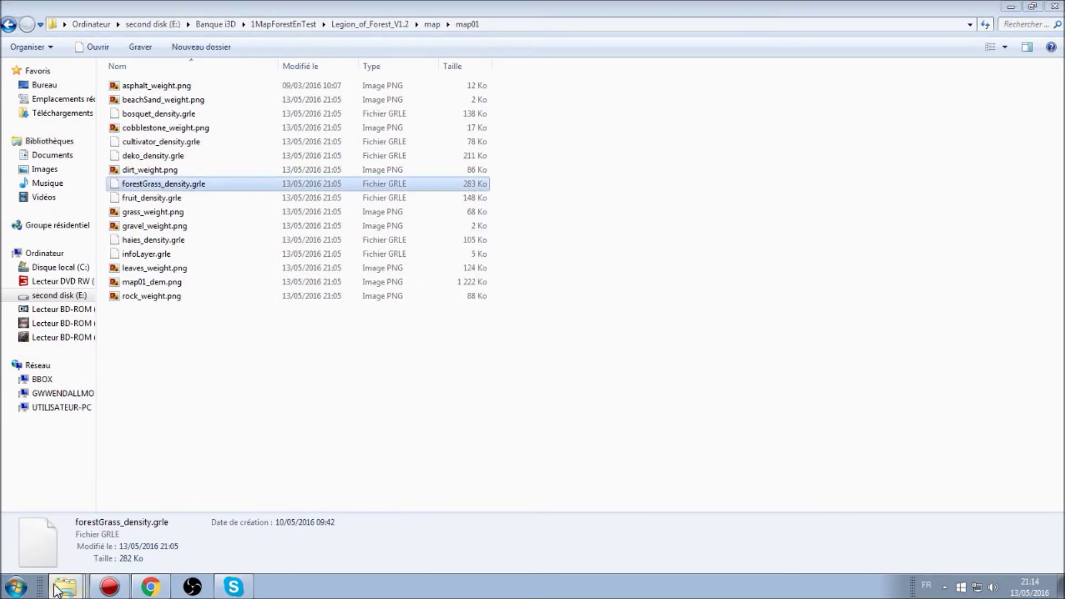
click(59, 528)
drag(234, 254, 257, 318)
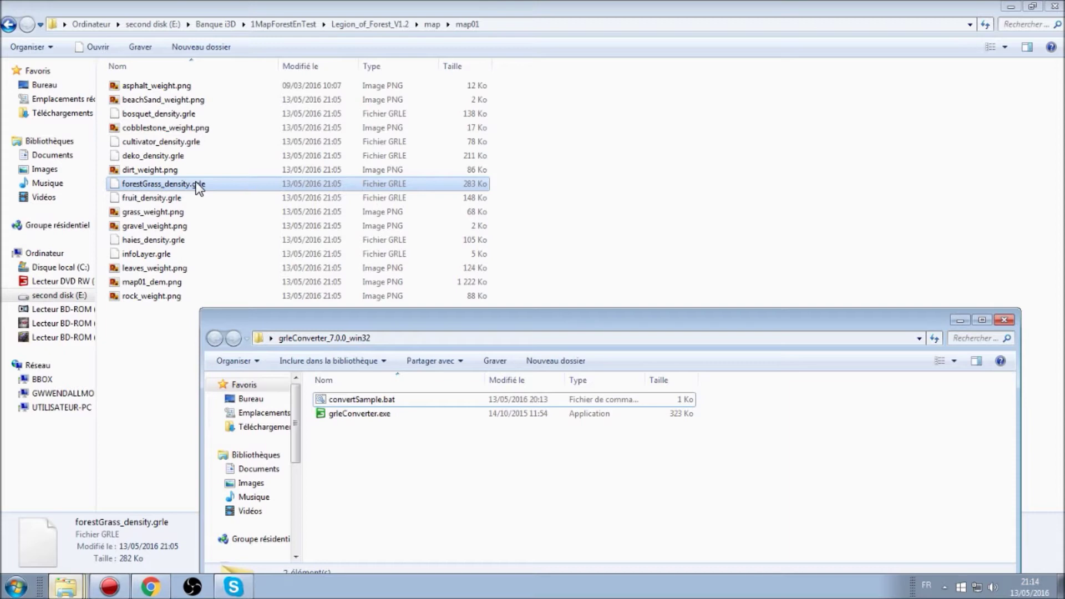
drag(396, 320, 358, 255)
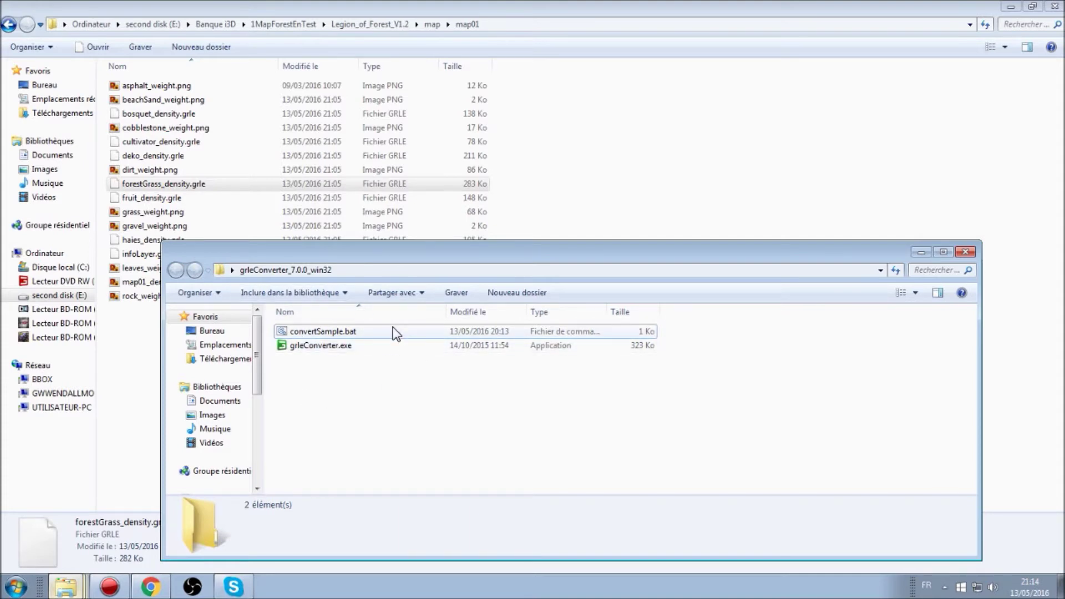
Copy forestGrass_density.grle from the map01 folder into the grleConverter_7.0.0_win32 folder and close the map01 window
key(ctrl+a)
click(359, 394)
click(161, 183)
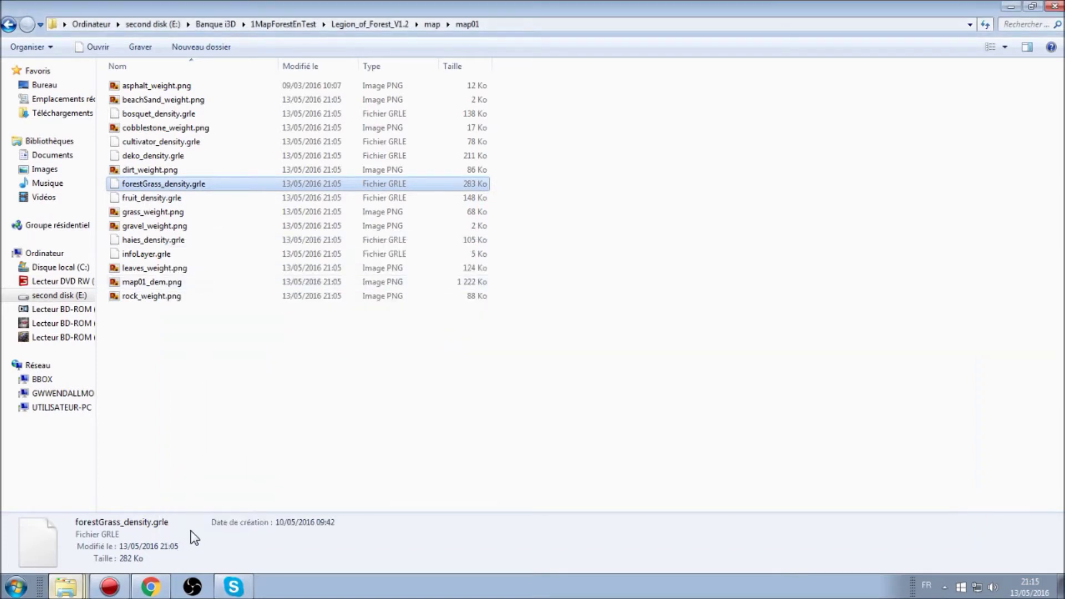
click(64, 528)
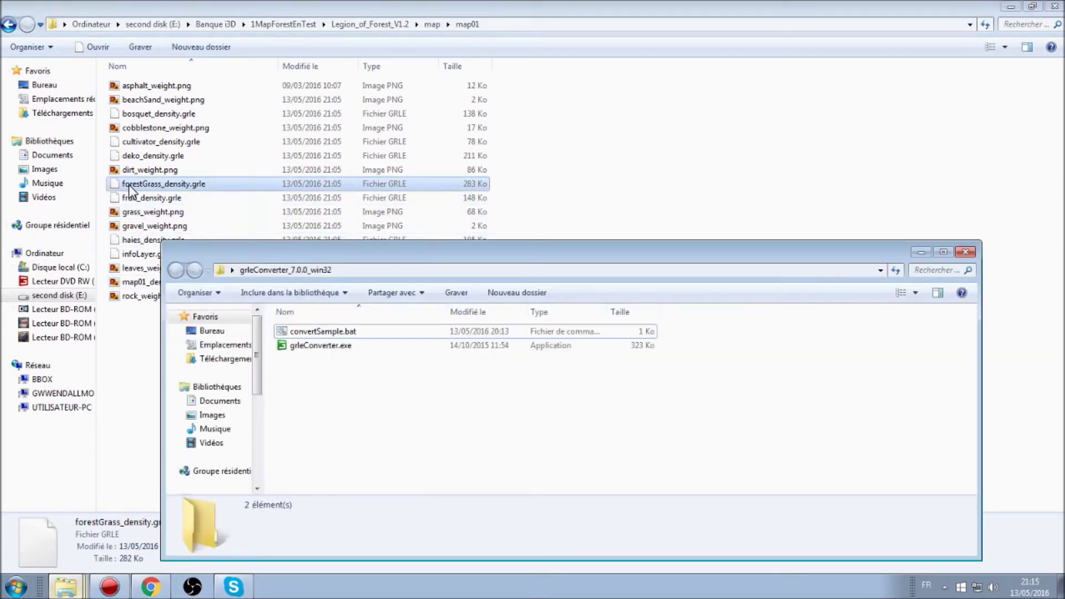
drag(654, 7, 824, 60)
drag(565, 245, 335, 422)
click(493, 188)
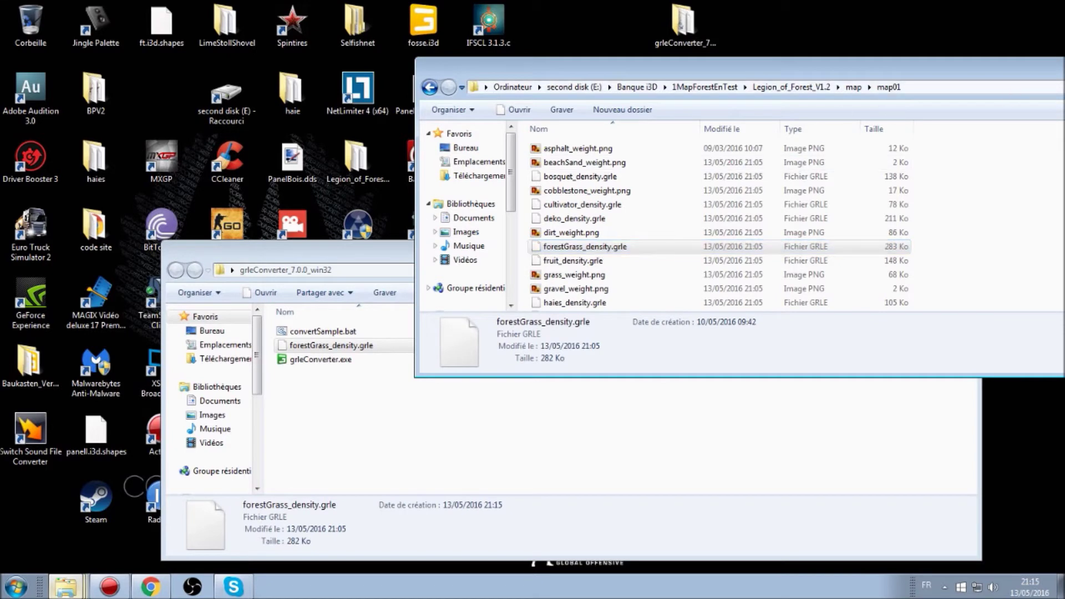
key(alt+F4)
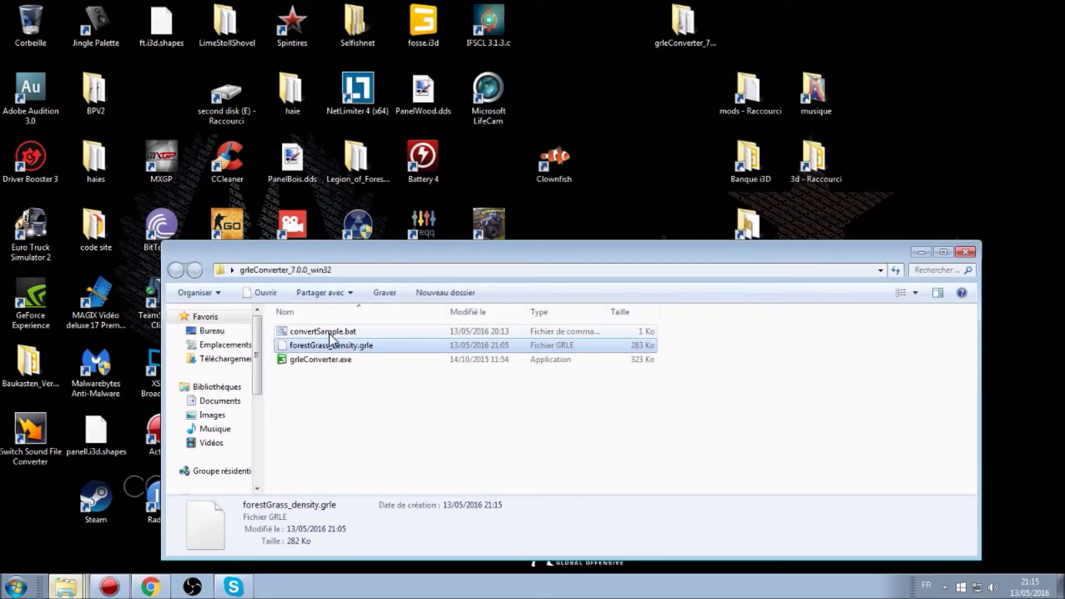
Copy the file name text of forestGrass_density.grle without renaming it, and select convertSample.bat
right_click(305, 348)
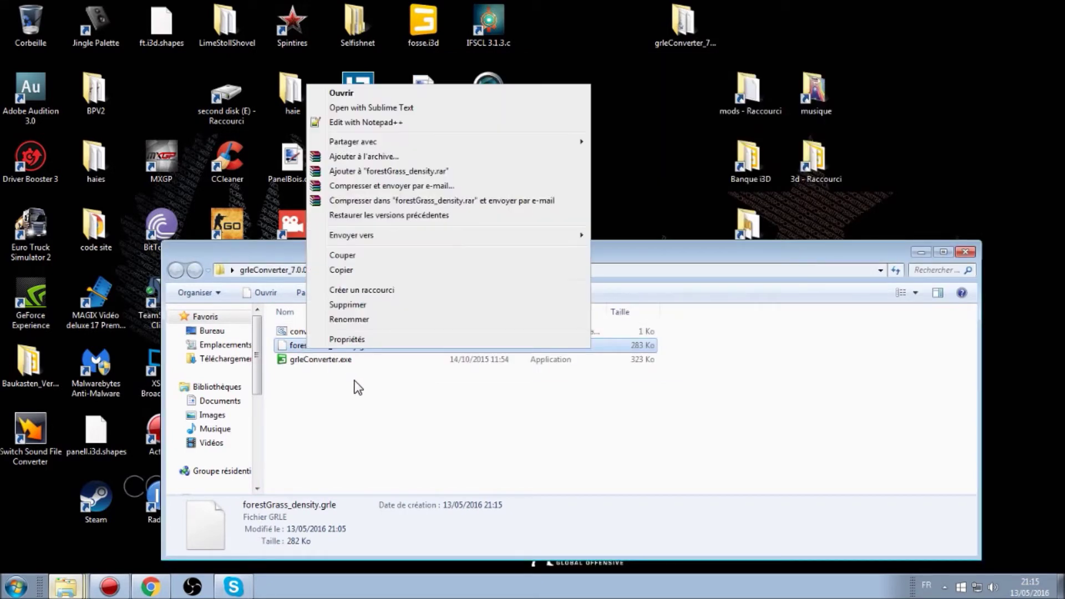
click(365, 317)
key(ctrl+c)
right_click(343, 344)
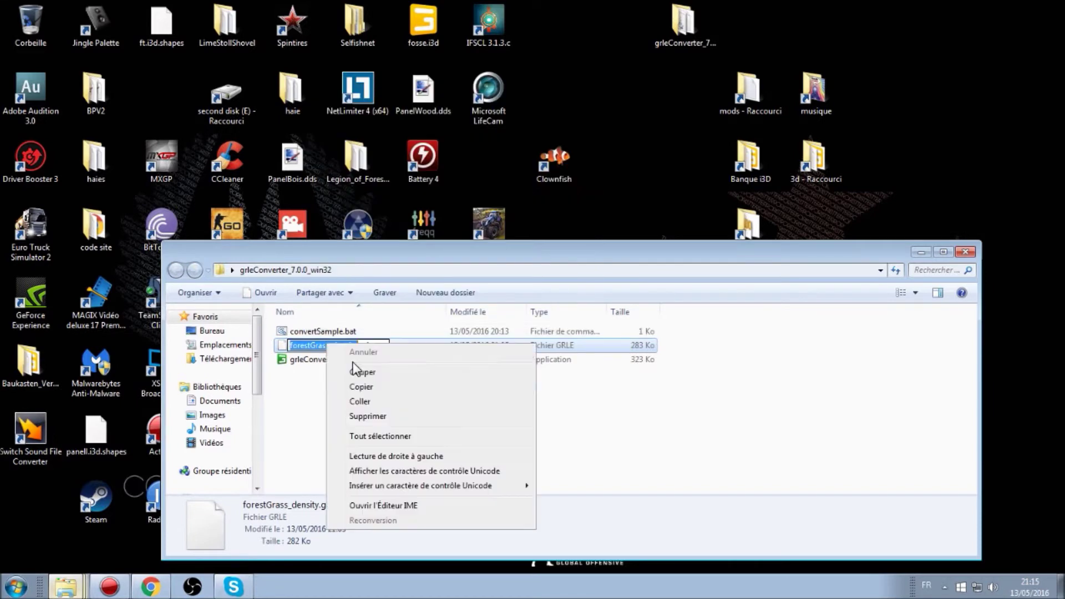
click(358, 385)
click(314, 332)
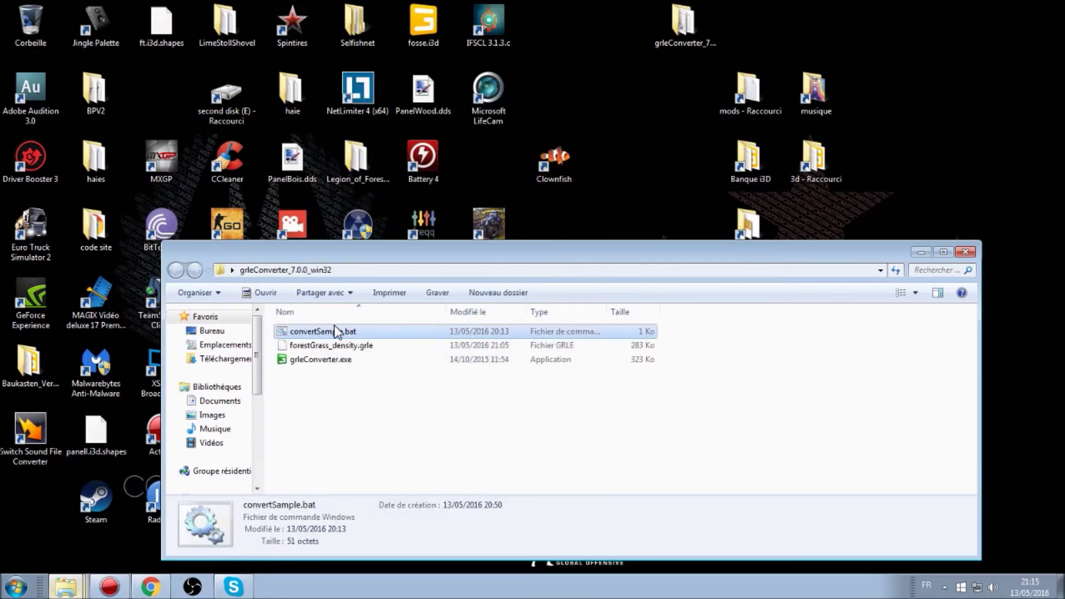
Open convertSample.bat in Notepad++ and replace the input name infoLayer with the copied forestGrass_density, keeping the .grle extension
right_click(338, 331)
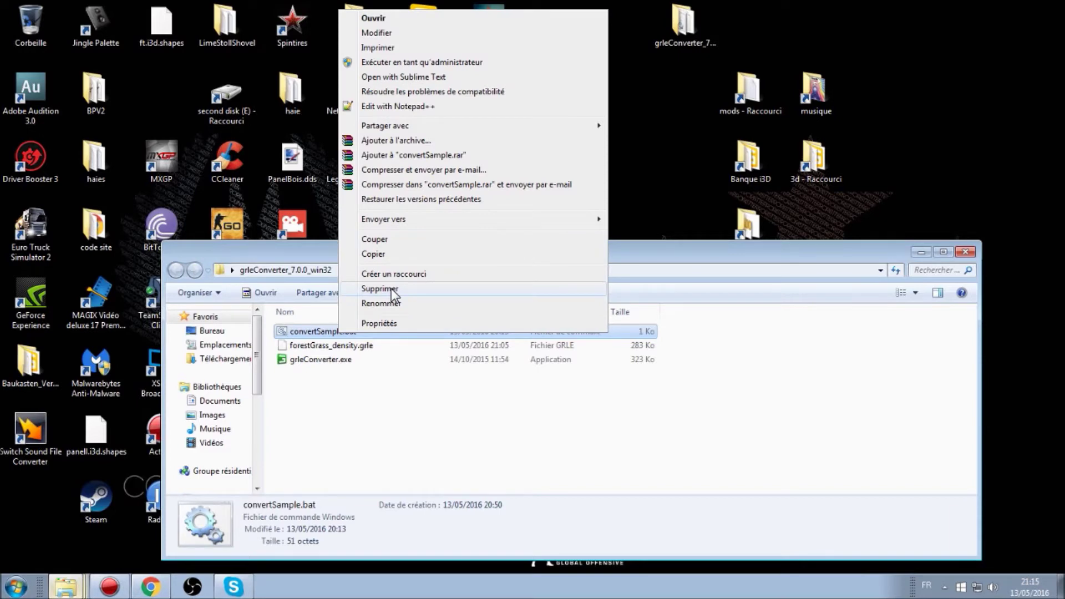
click(426, 105)
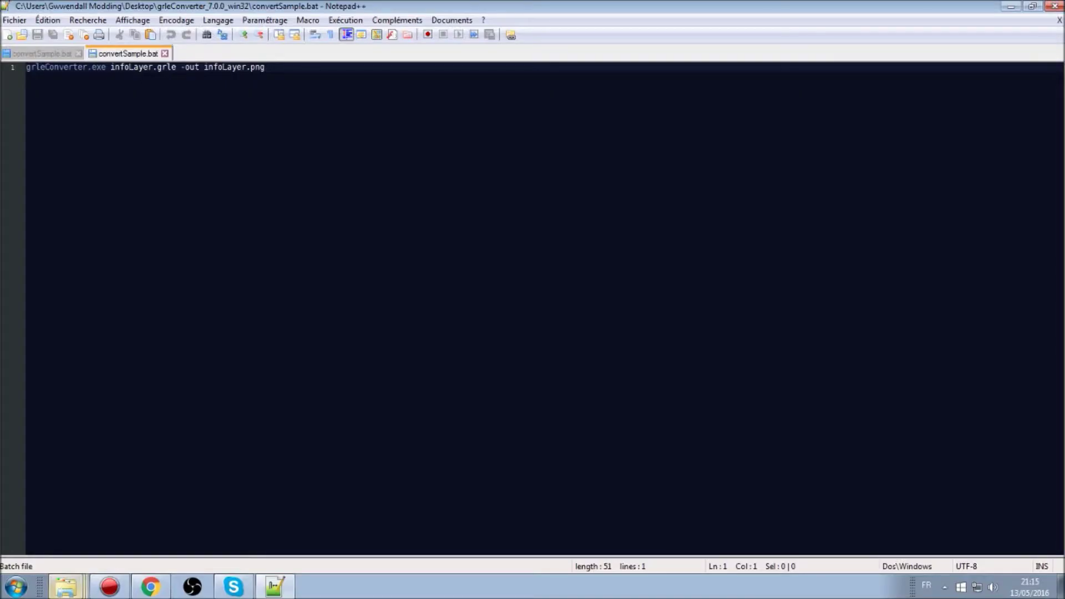
drag(27, 67, 127, 68)
click(106, 67)
key(End)
click(55, 67)
key(Right)
drag(110, 67, 152, 67)
right_click(141, 66)
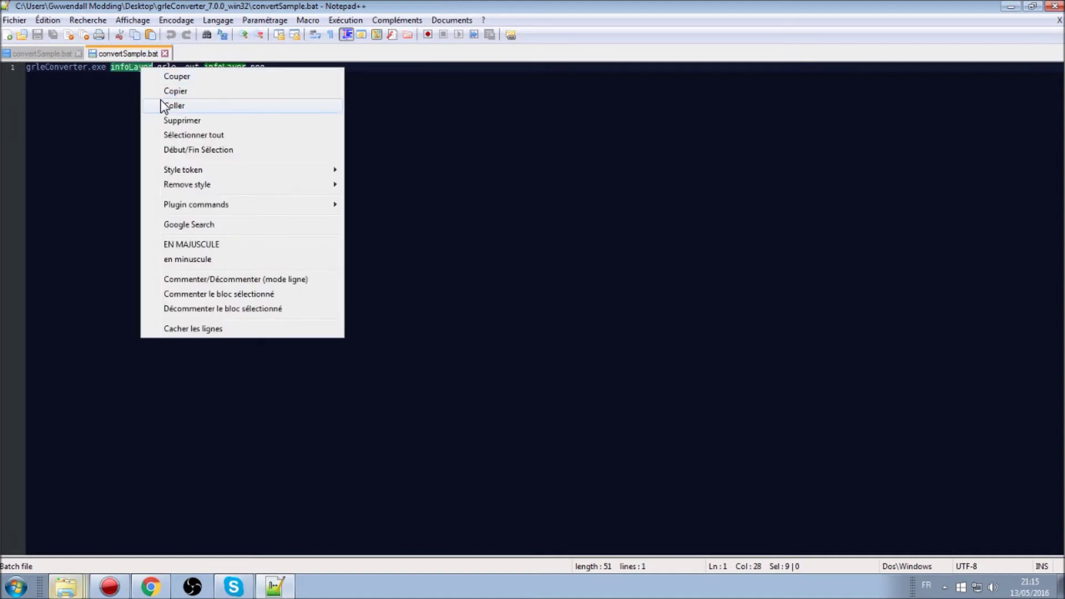
click(167, 104)
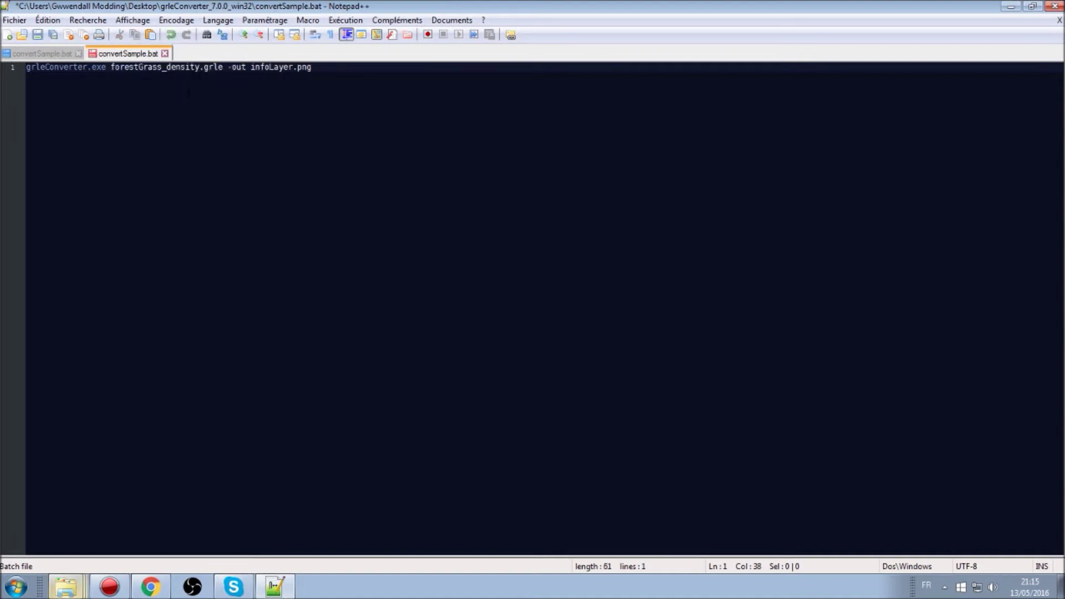
Replace the output name infoLayer with forestGrass_density in the batch command, keeping the .png extension
double_click(188, 8)
drag(187, 8, 656, 249)
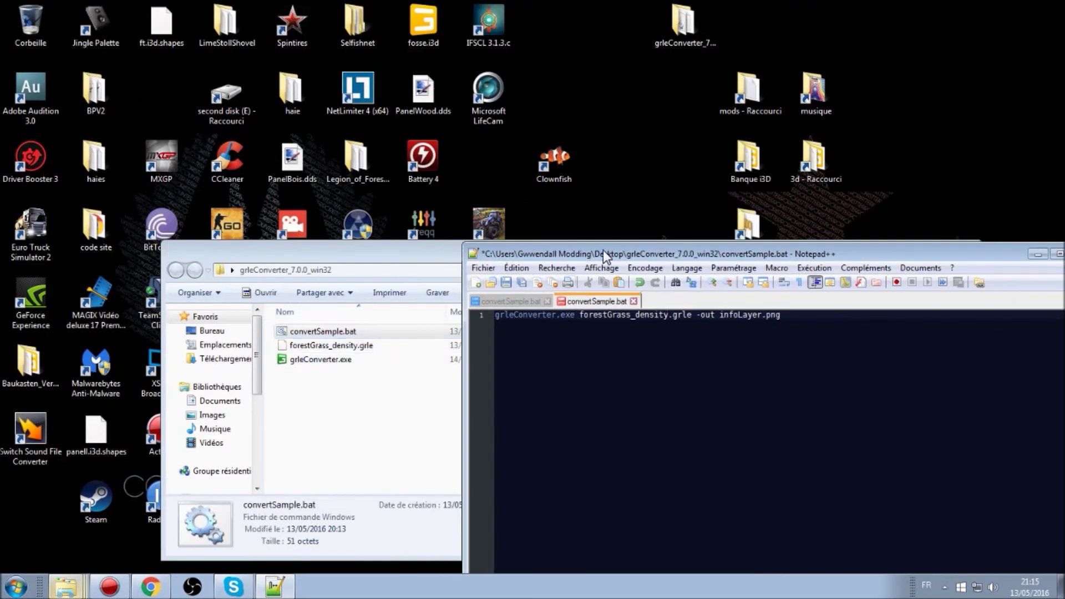
double_click(363, 7)
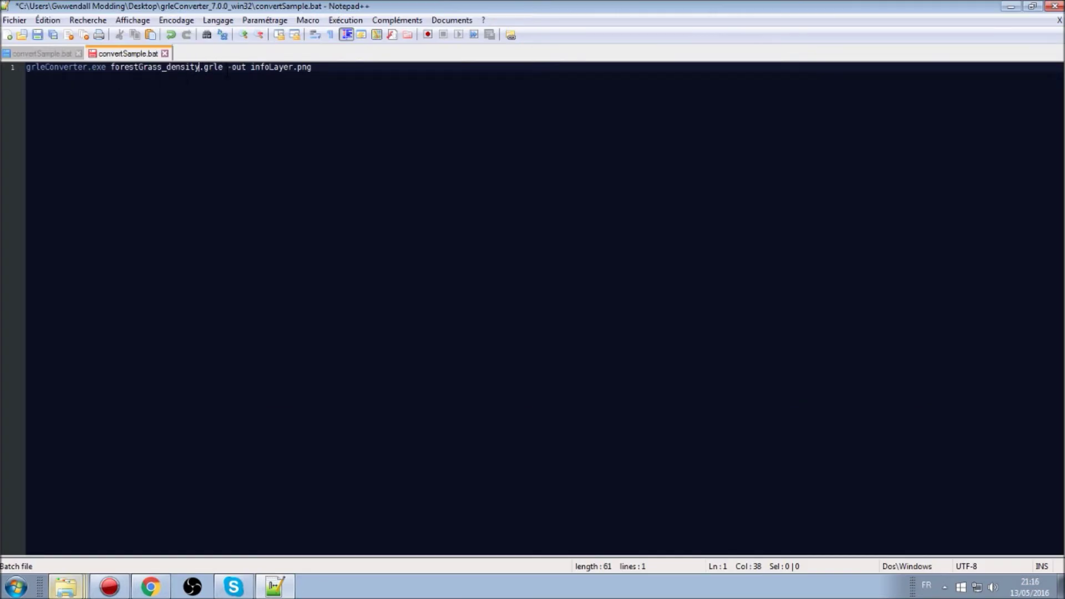
drag(250, 68, 292, 68)
right_click(291, 68)
click(287, 103)
Save the edited convertSample.bat and close Notepad++
double_click(225, 7)
drag(266, 34, 687, 195)
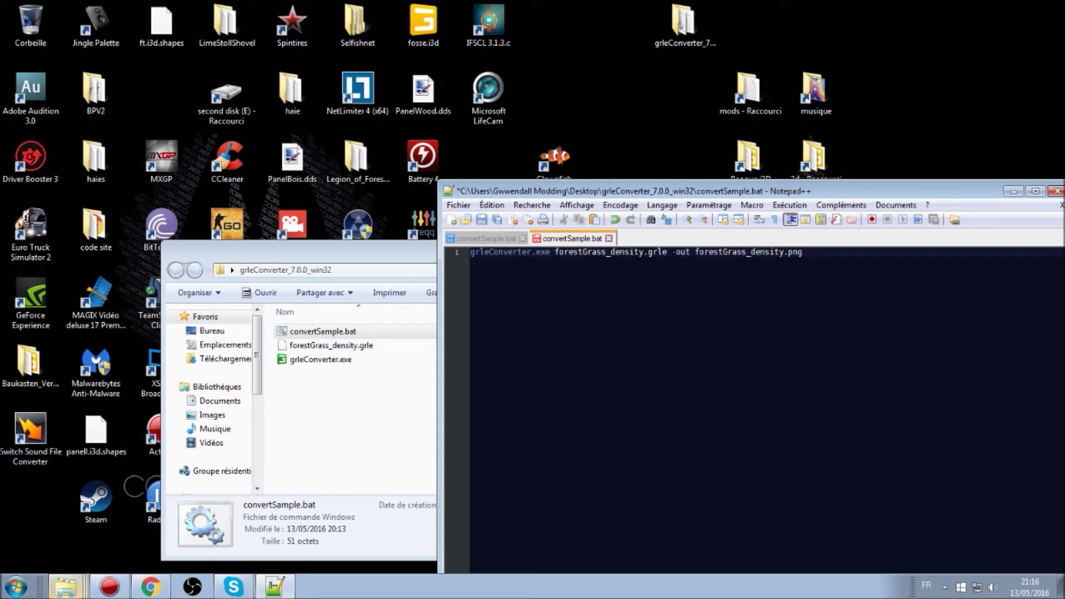
click(784, 252)
click(482, 220)
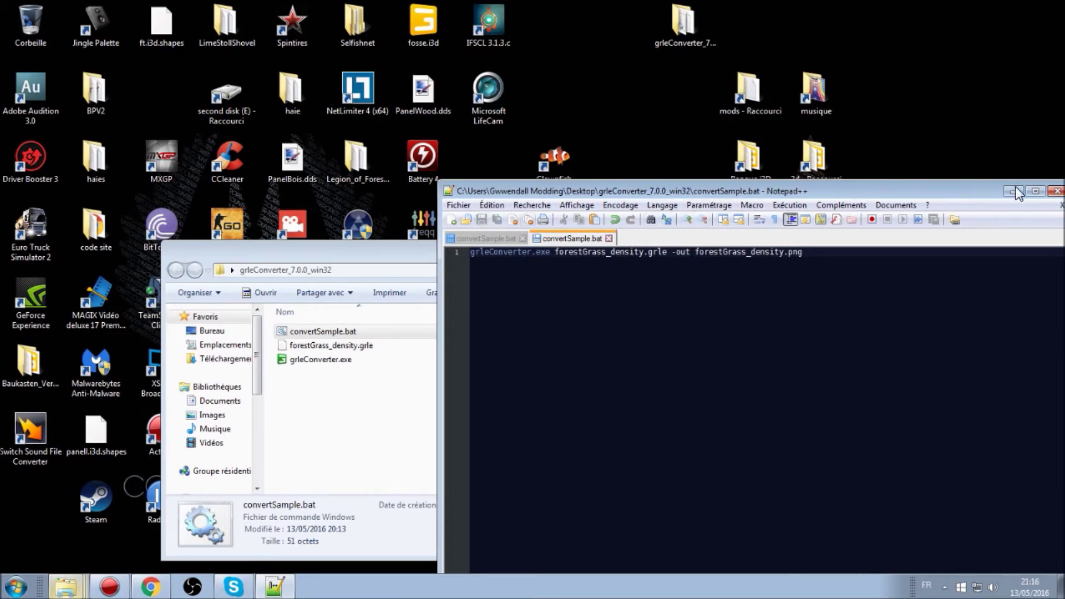
click(1054, 191)
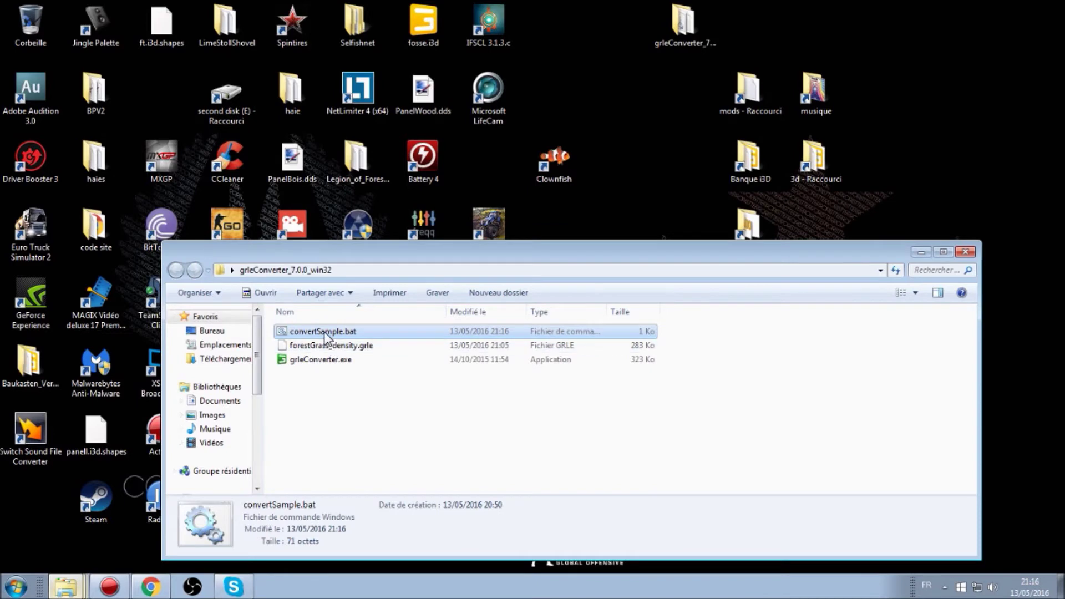
Run convertSample.bat to convert the layer, view the resulting forestGrass_density.png, and close the image viewer
double_click(324, 331)
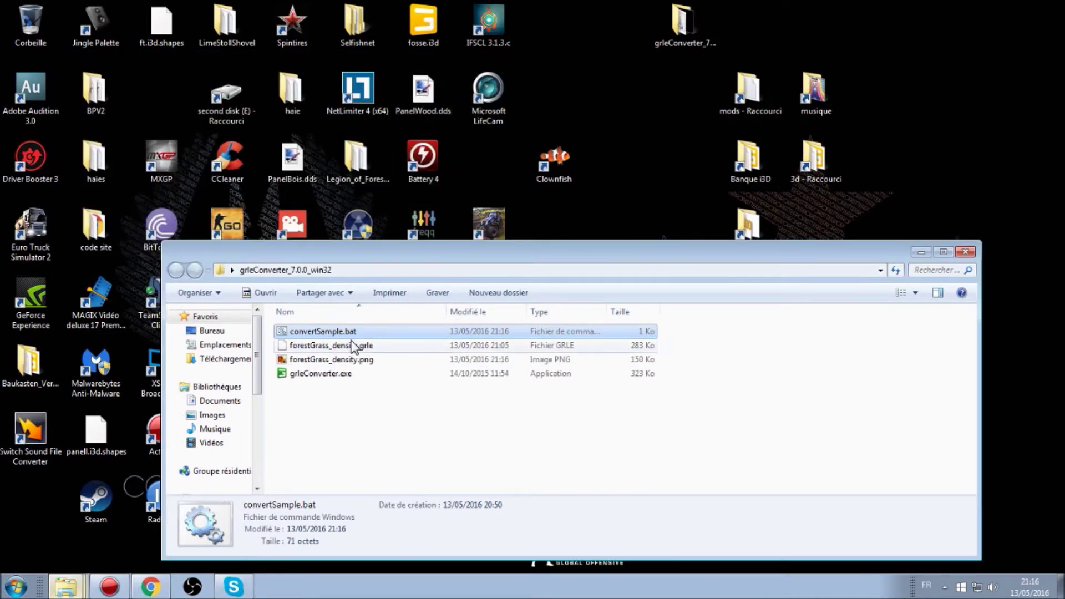
double_click(285, 359)
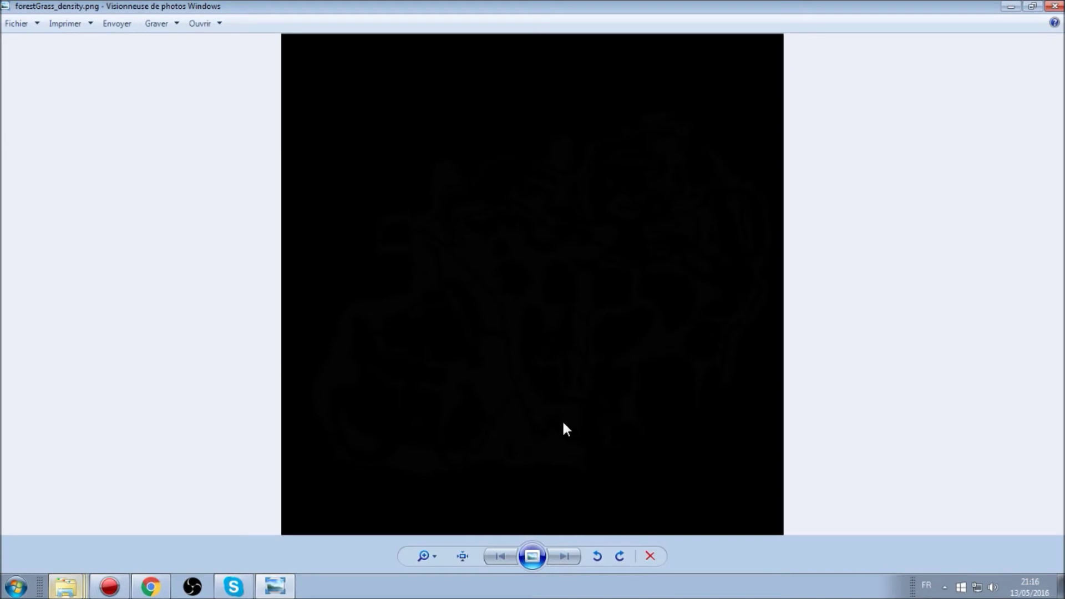
click(1054, 6)
click(320, 429)
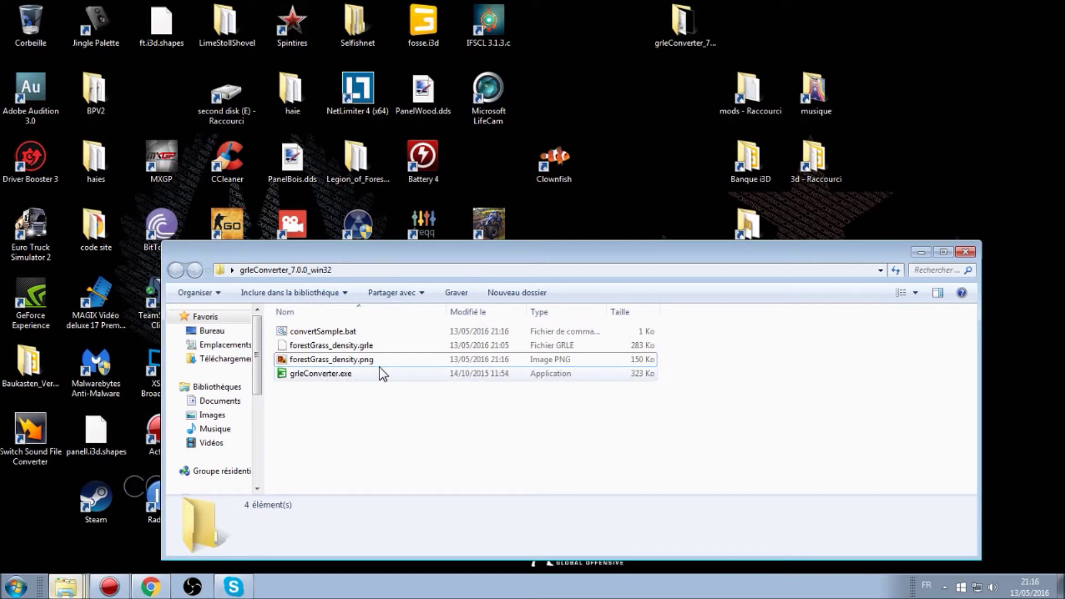
click(338, 359)
double_click(338, 358)
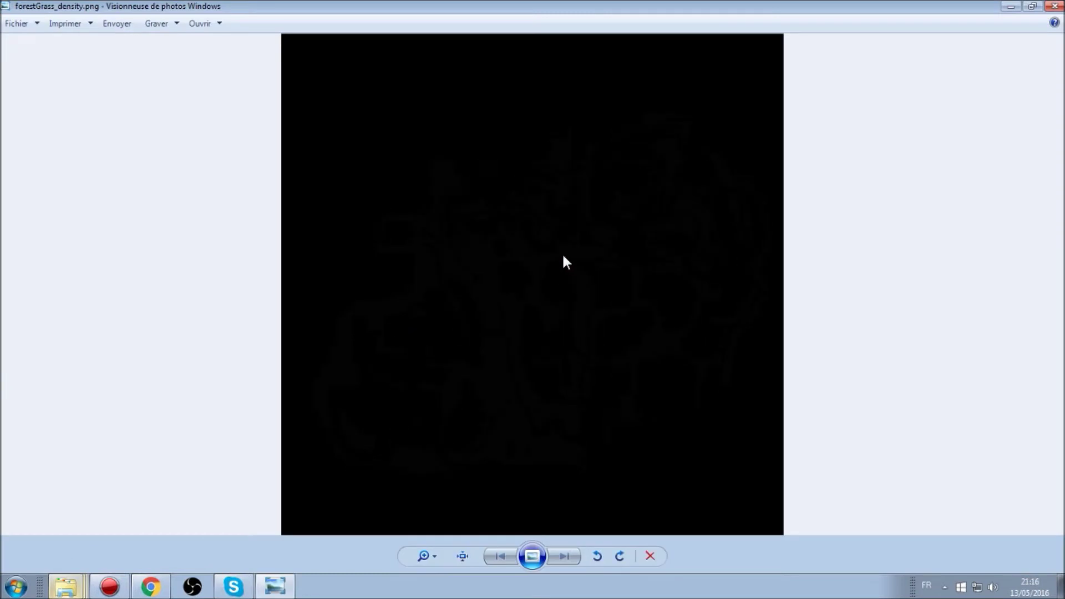
click(1053, 5)
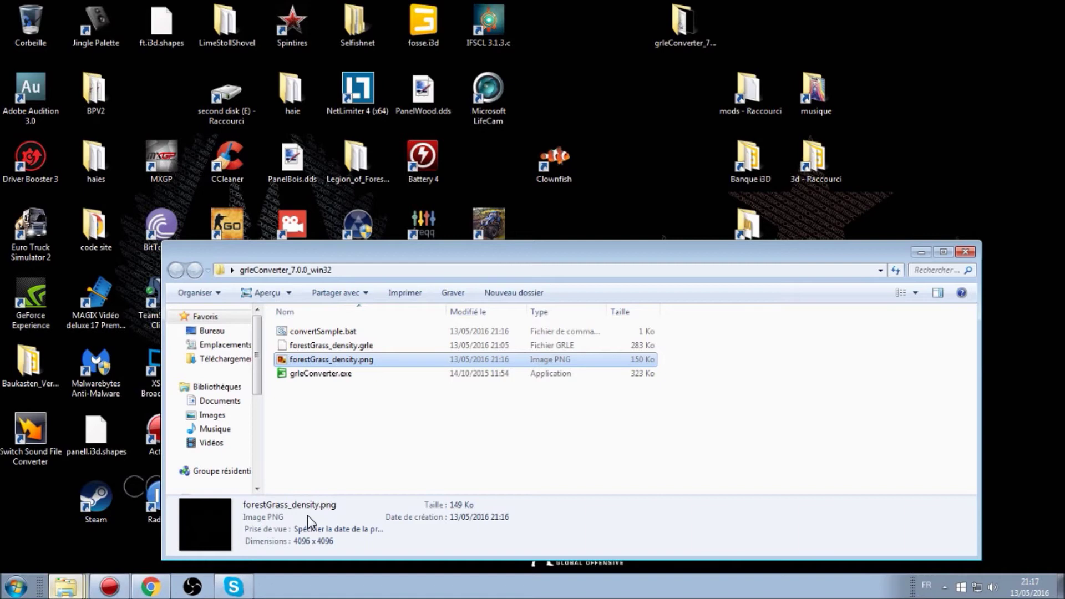
Delete forestGrass_density.grle and forestGrass_density.png from the grleConverter_7.0.0_win32 folder
click(357, 431)
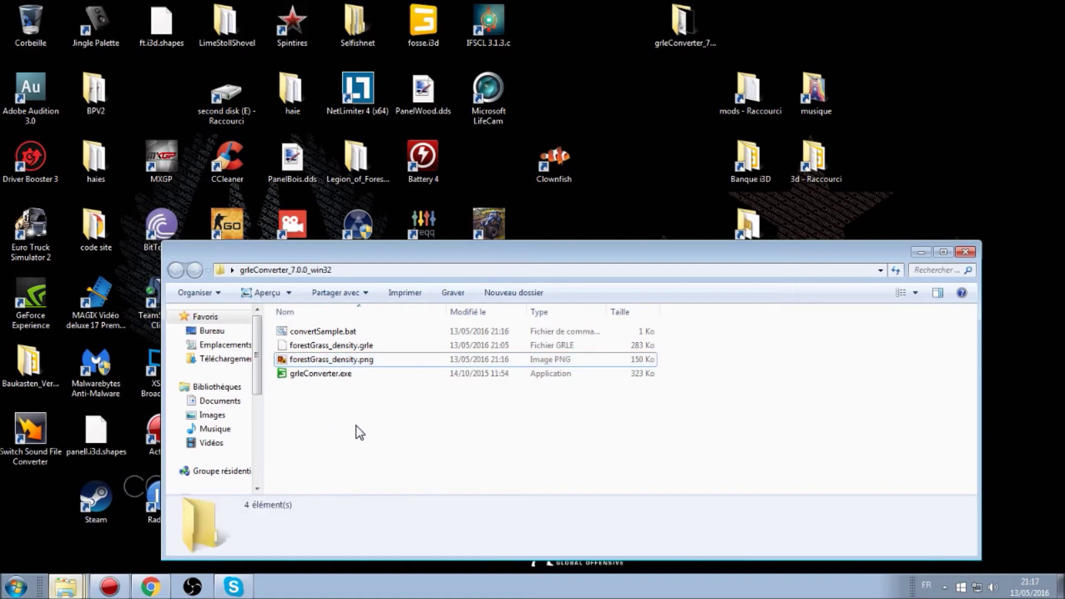
click(358, 345)
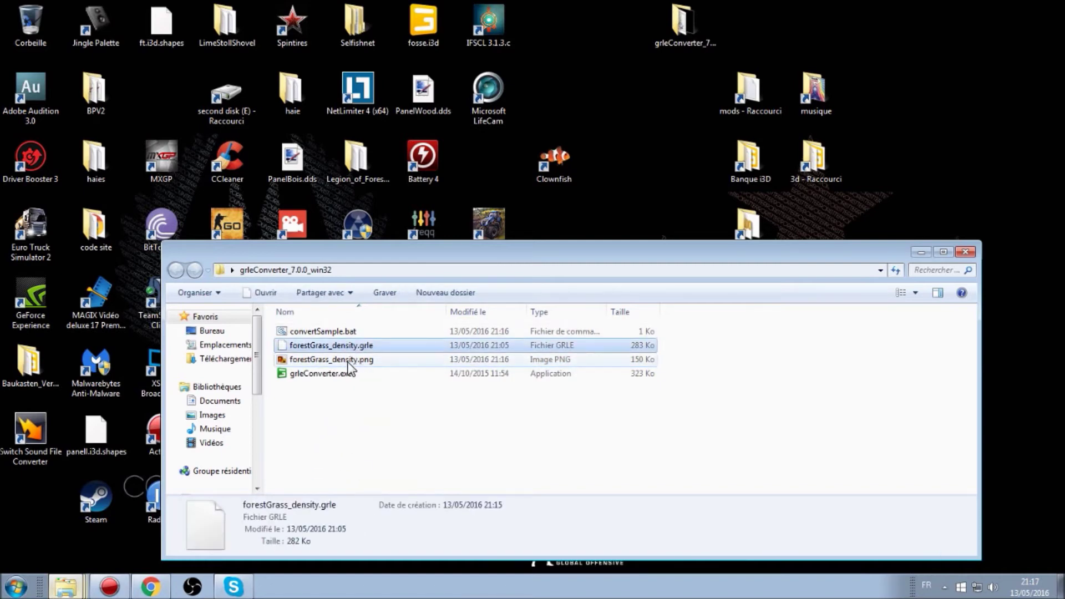
ctrl+click(310, 358)
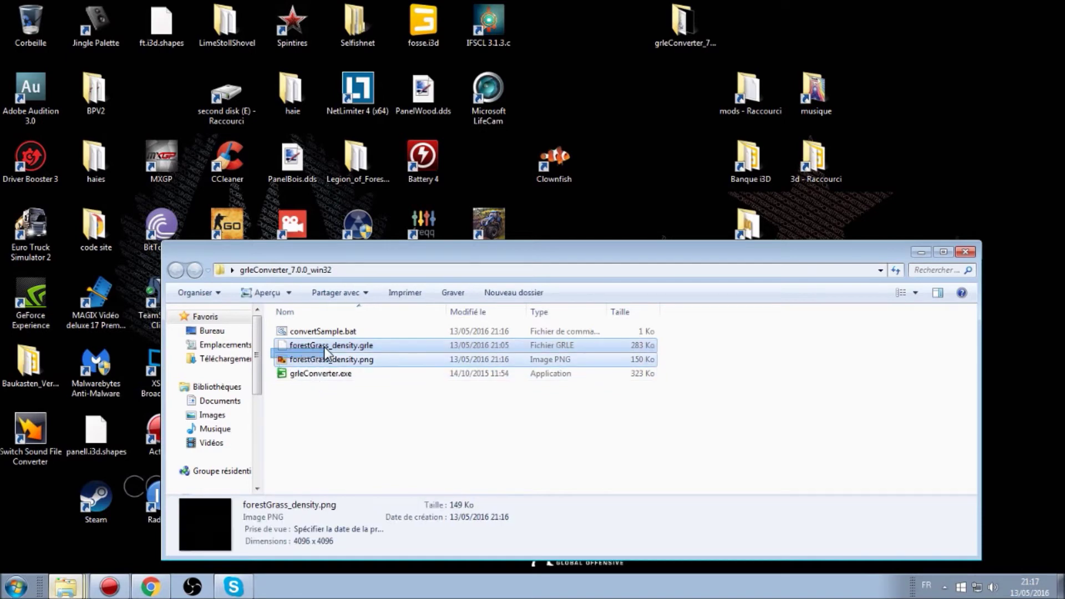
key(Delete)
click(571, 304)
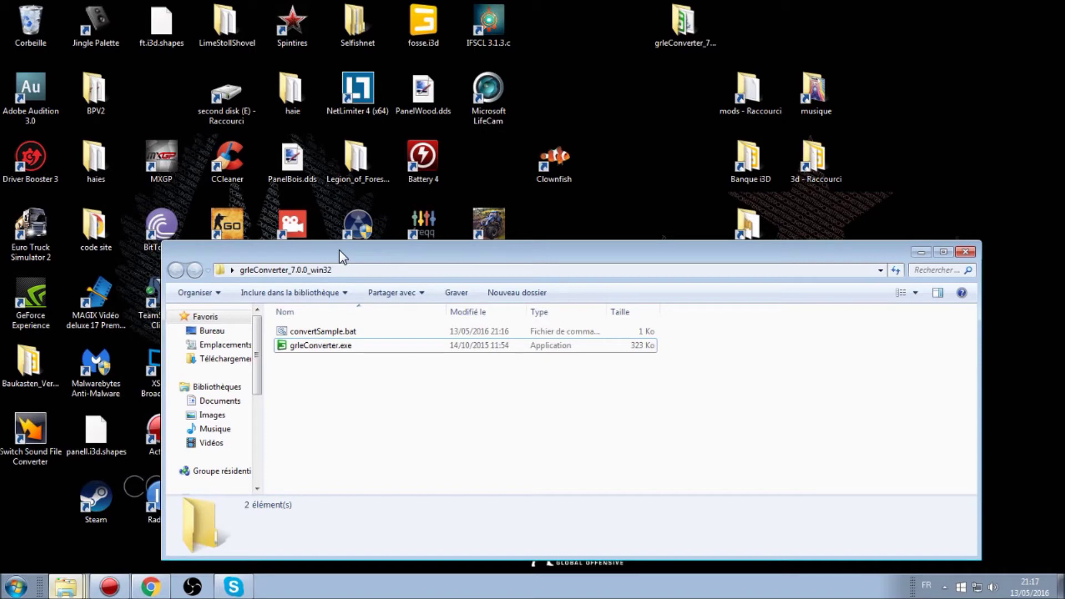
Minimize the converter folder and open the map01 folder of Legion_of_Forest_V1.2, inside 1MapForestEnTest in Banque i3D
click(920, 252)
double_click(767, 164)
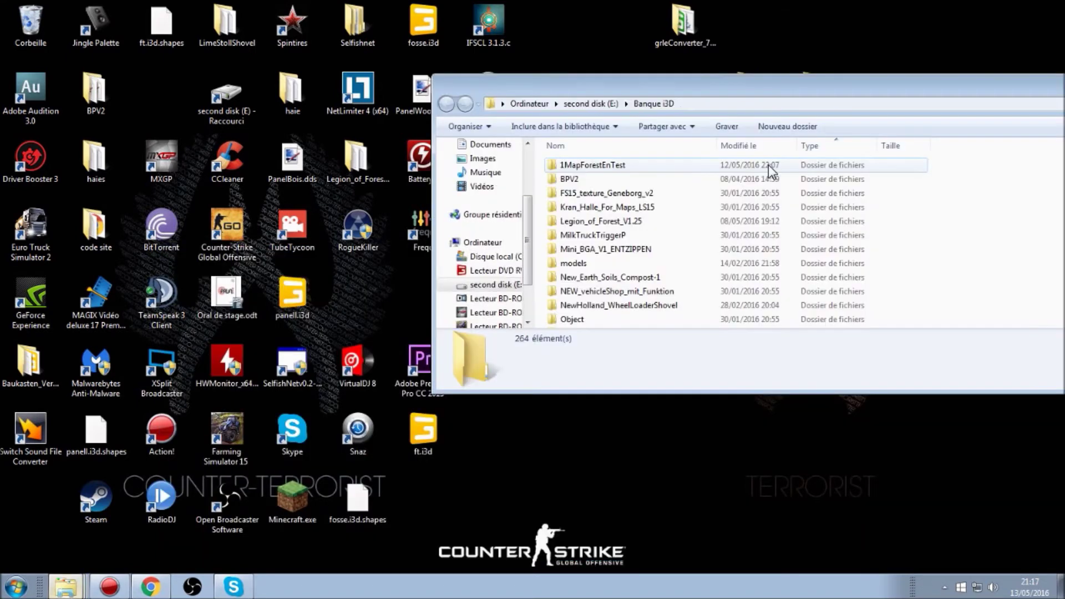
double_click(632, 164)
click(631, 165)
double_click(631, 165)
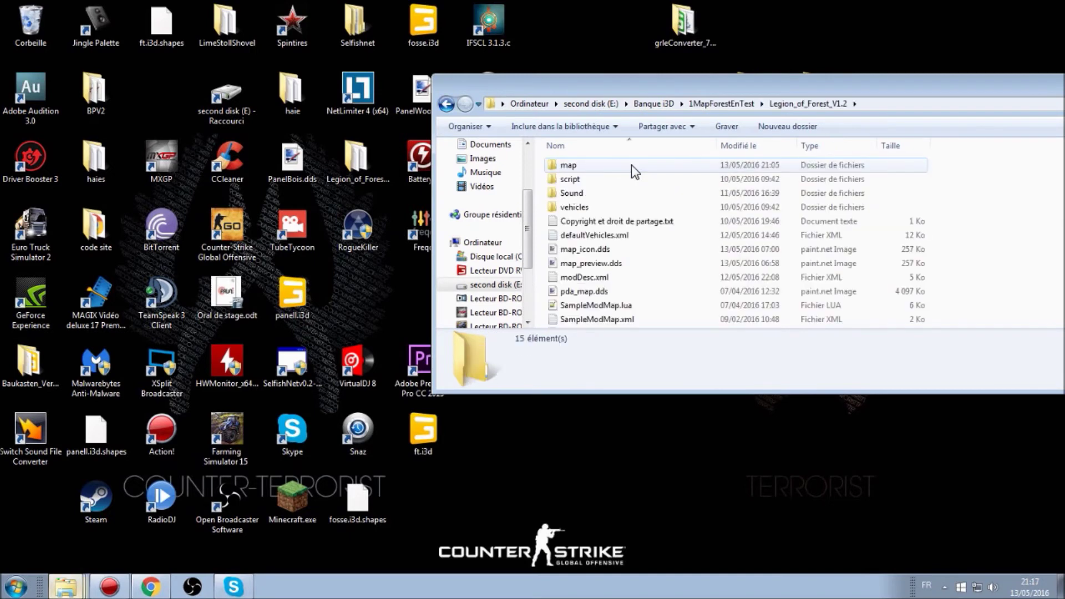
double_click(607, 166)
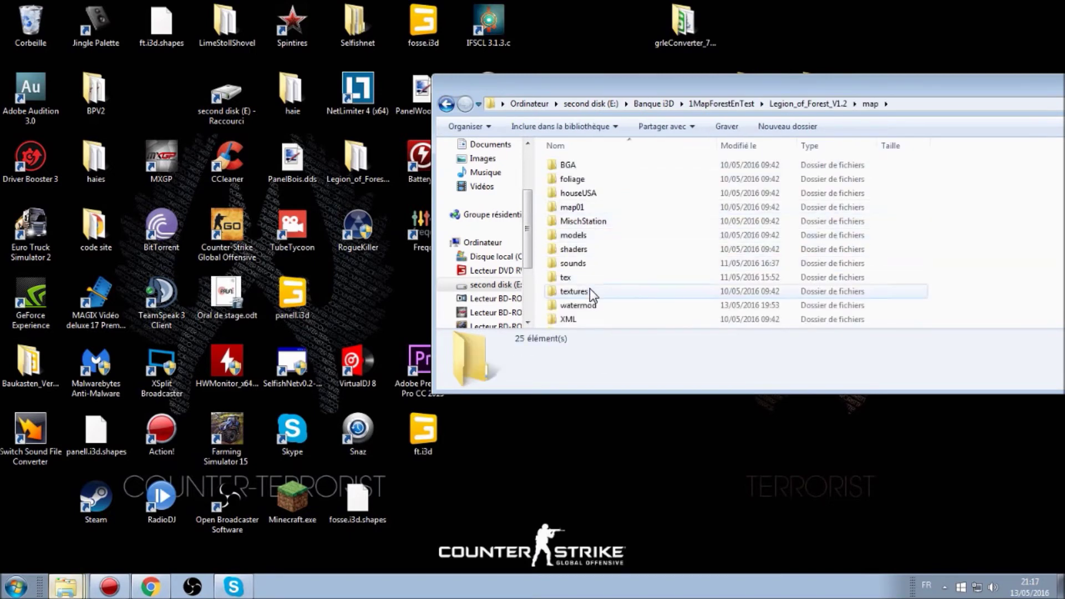
scroll(598, 251, down, 2)
scroll(634, 255, down, 2)
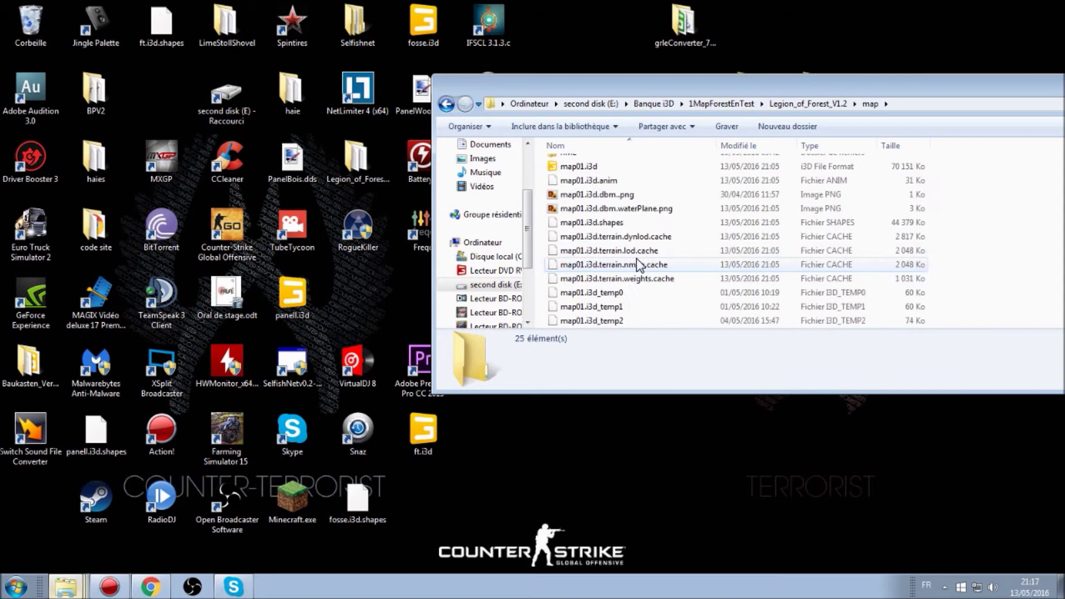
scroll(647, 242, up, 4)
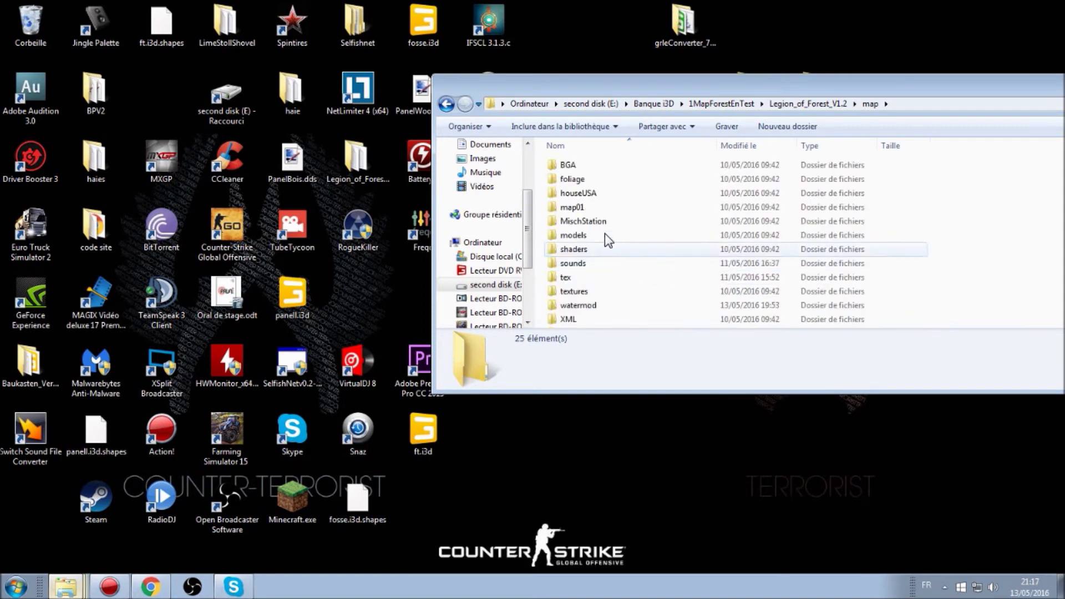
double_click(580, 210)
Look through the GRLE layer files in the map01 folder and select fruit_density.grle
scroll(620, 276, down, 2)
click(626, 266)
scroll(628, 255, up, 2)
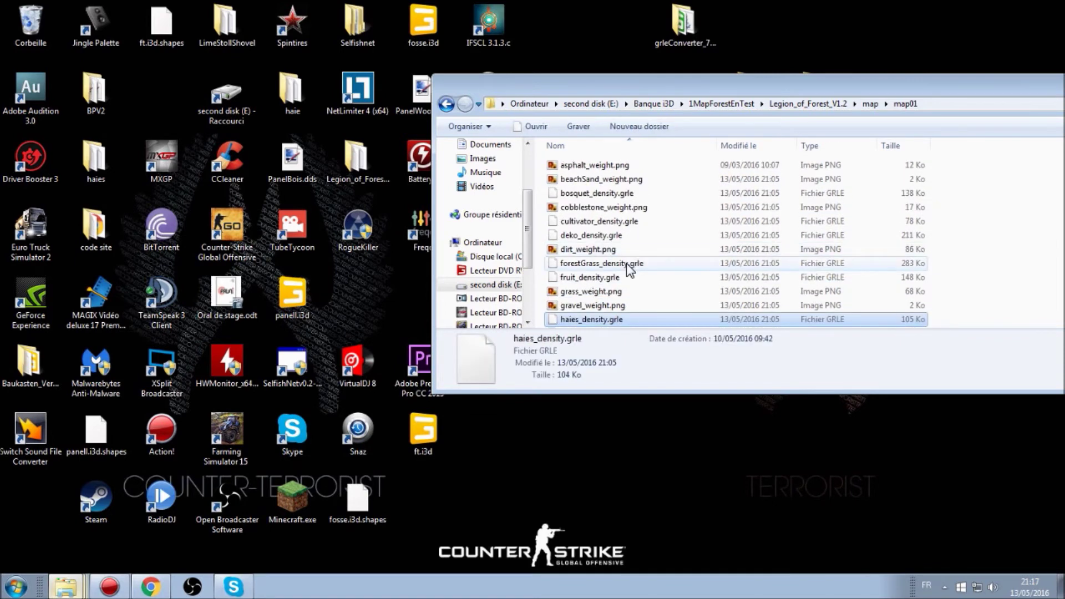
click(627, 264)
click(626, 271)
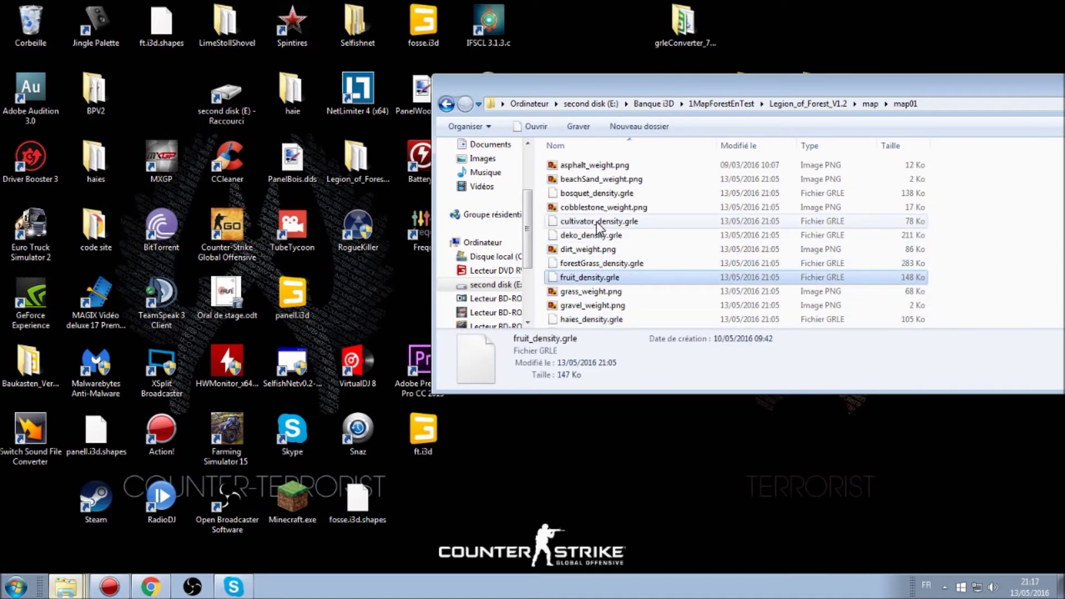
click(611, 196)
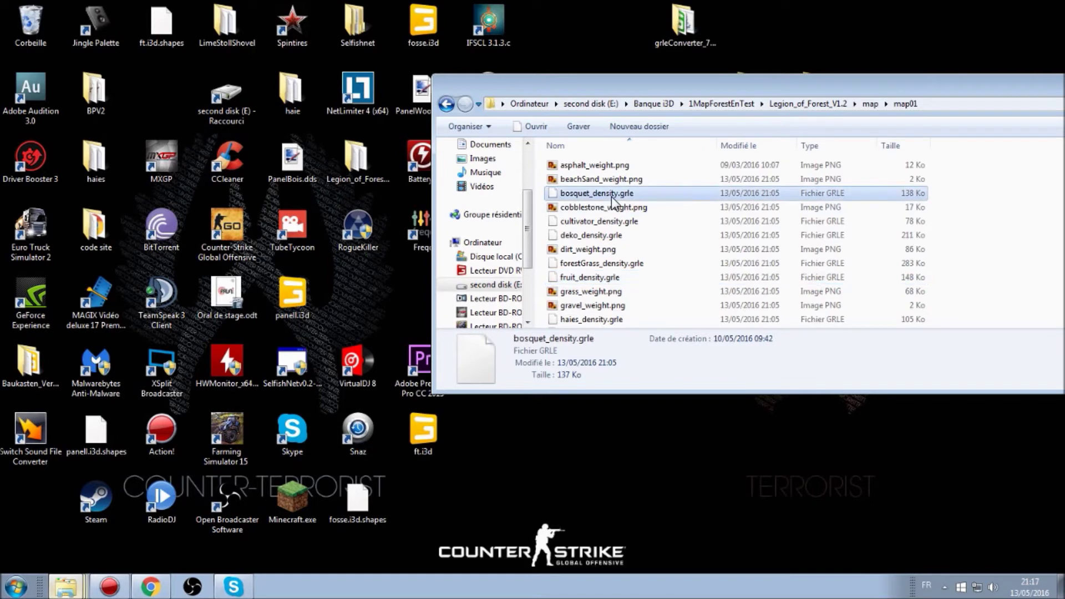
click(610, 222)
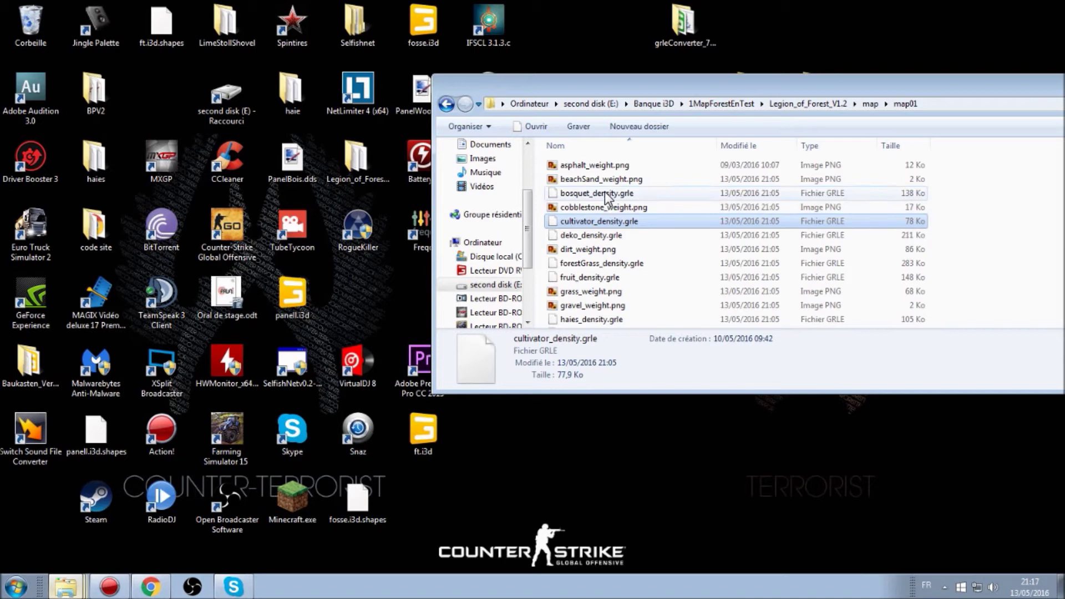
scroll(609, 197, down, 2)
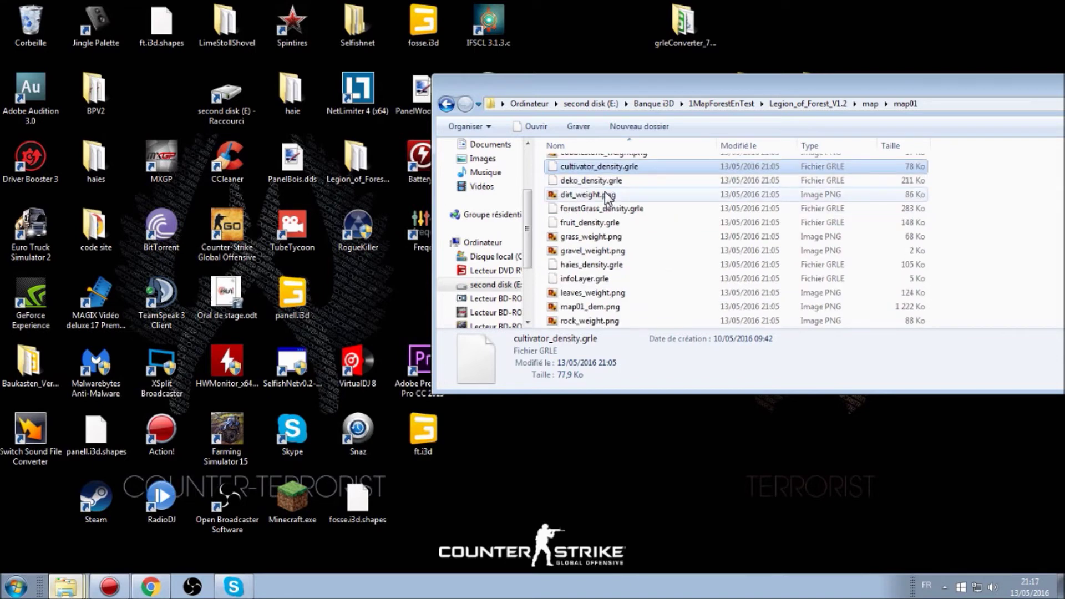
click(608, 225)
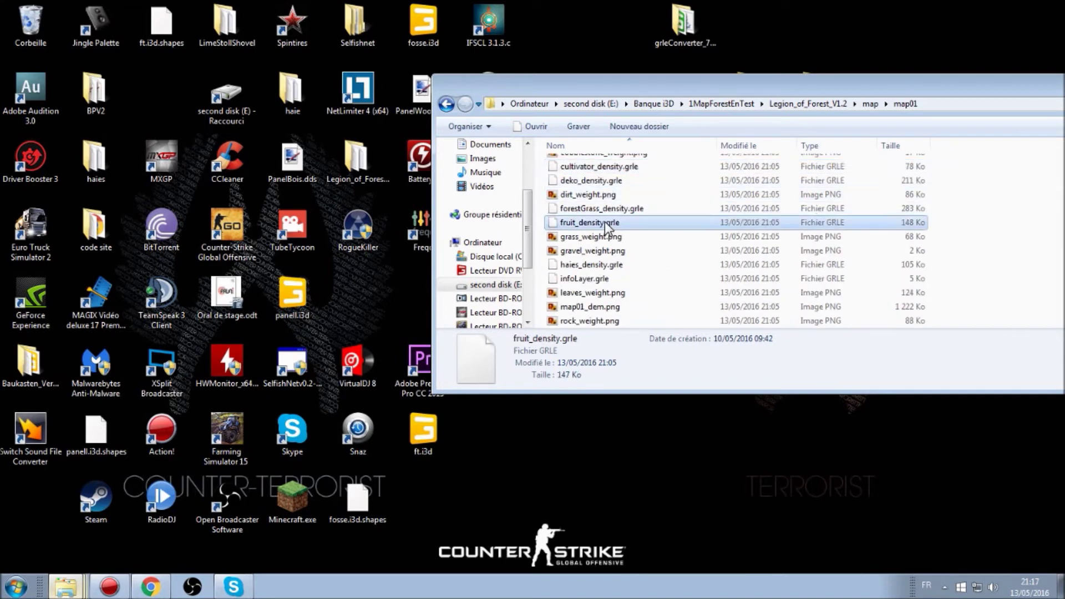
Reopen the grleConverter_7.0.0_win32 folder beside the map01 window and copy fruit_density.grle into it
drag(549, 90, 1, 173)
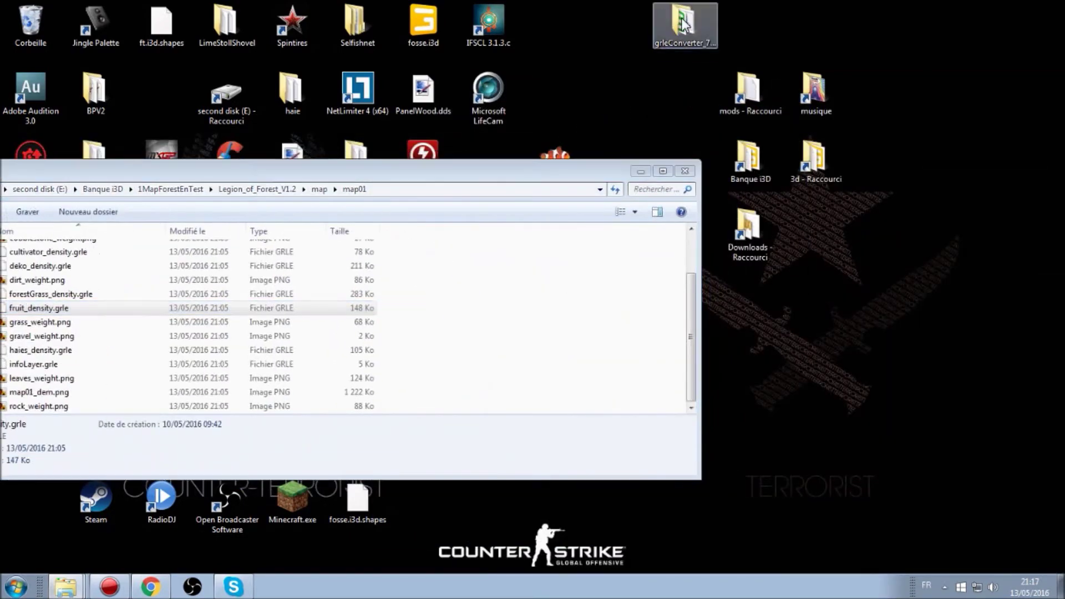
double_click(681, 17)
drag(349, 248, 664, 198)
drag(228, 175, 411, 68)
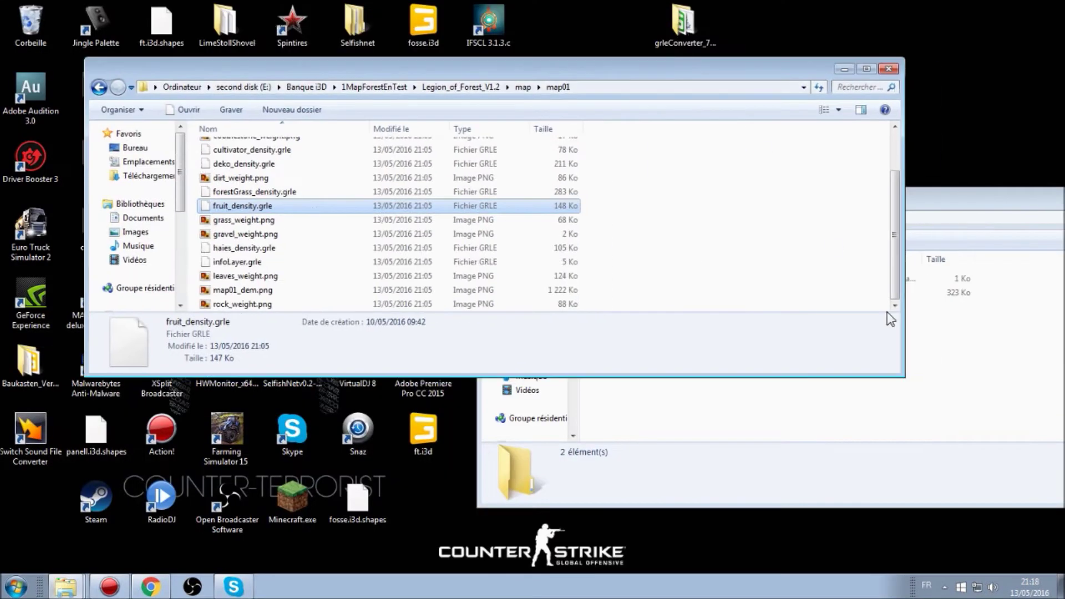
click(933, 367)
drag(219, 203, 671, 367)
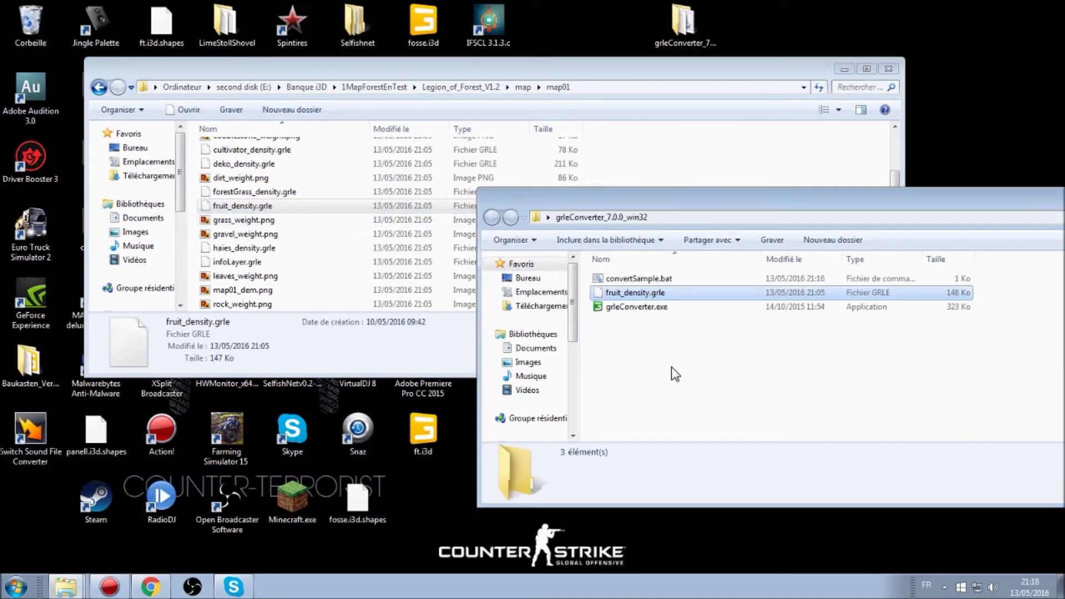
Copy the file name text fruit_density of the GRLE file in the converter folder without renaming it
right_click(622, 293)
click(671, 524)
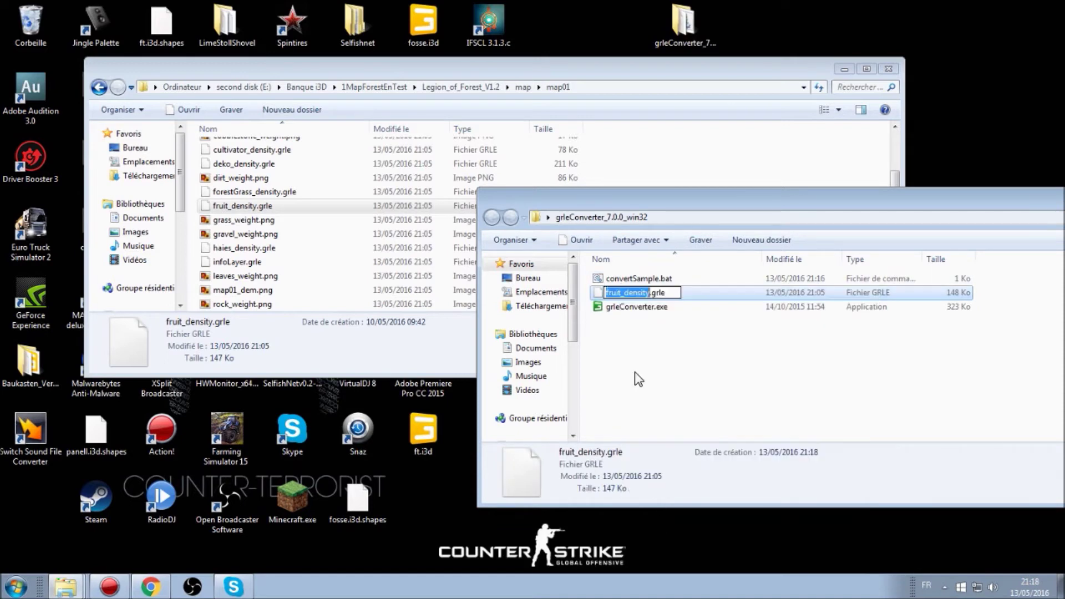
right_click(628, 291)
key(Escape)
key(Escape)
right_click(624, 292)
click(671, 528)
key(ctrl+c)
right_click(622, 292)
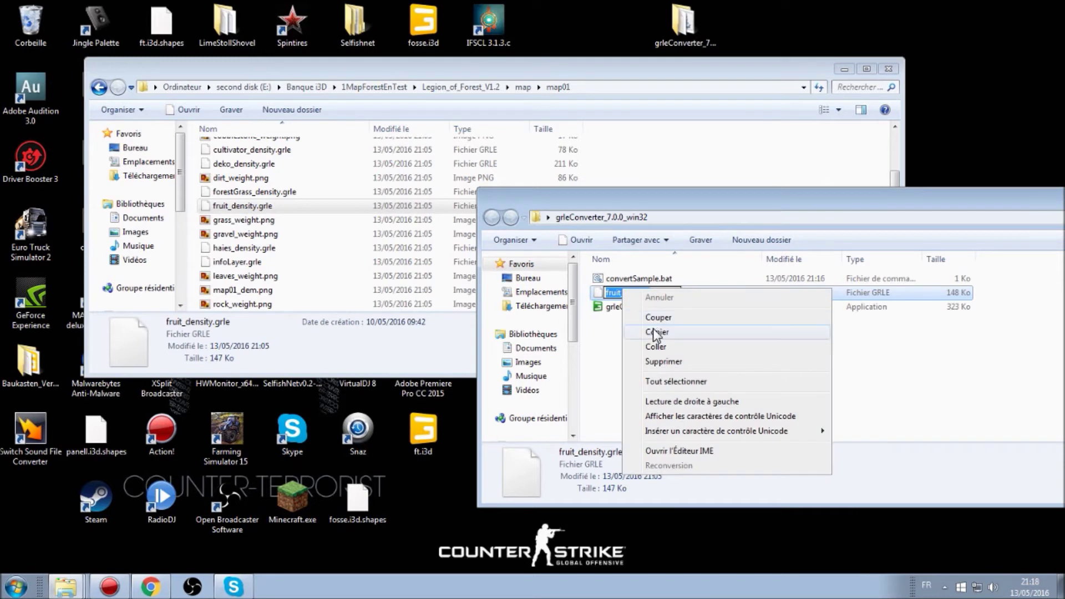
click(656, 331)
Open convertSample.bat from the converter folder in Notepad++ and replace the input name forestGrass_density with the copied text fruit_density
click(635, 278)
right_click(634, 279)
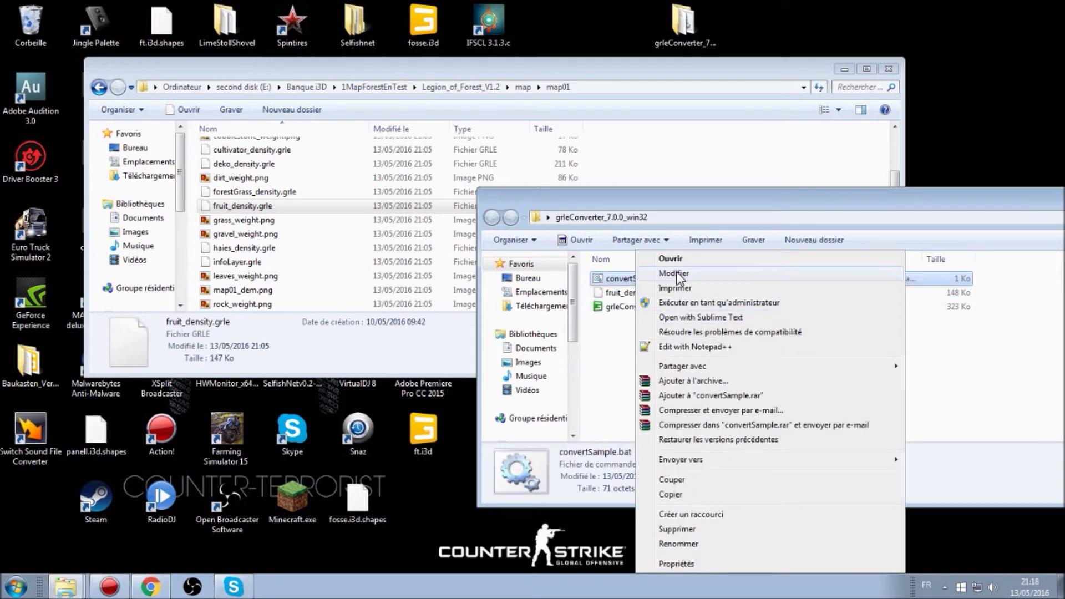
click(673, 351)
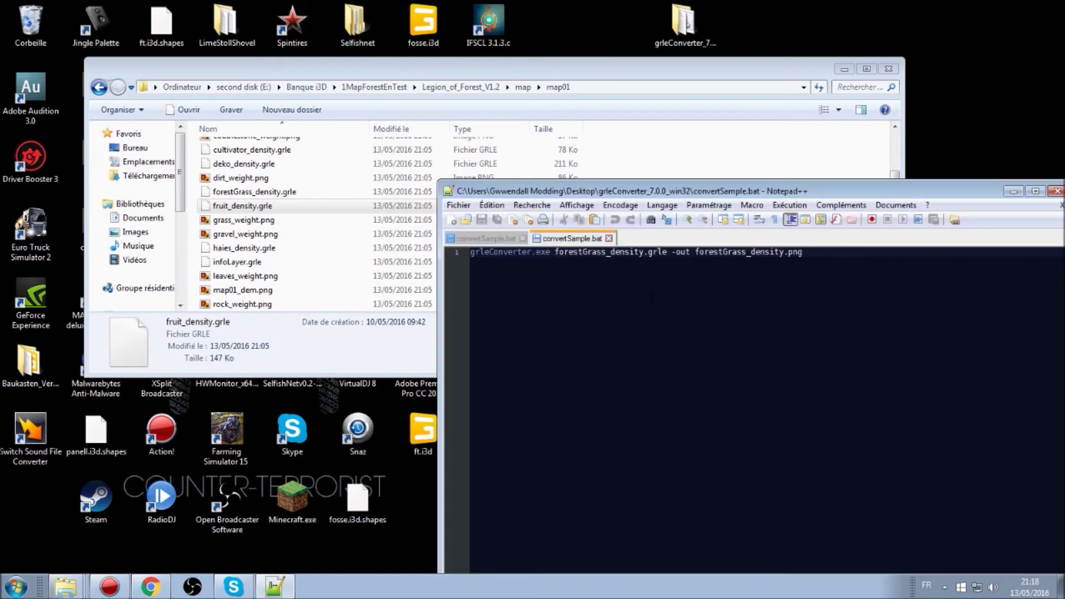
double_click(582, 192)
drag(201, 67, 111, 66)
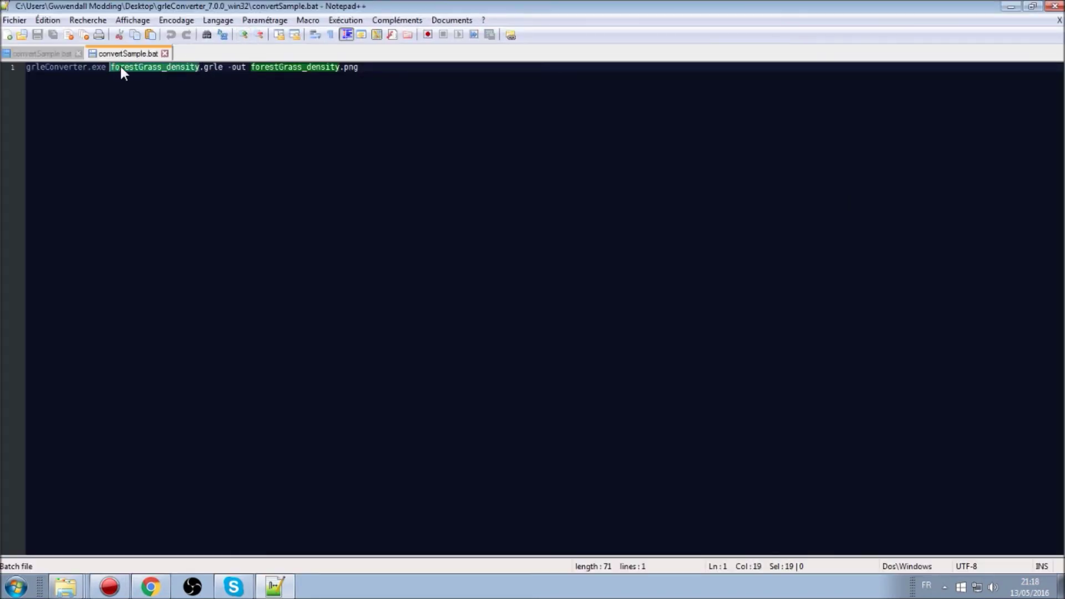
right_click(118, 68)
click(157, 106)
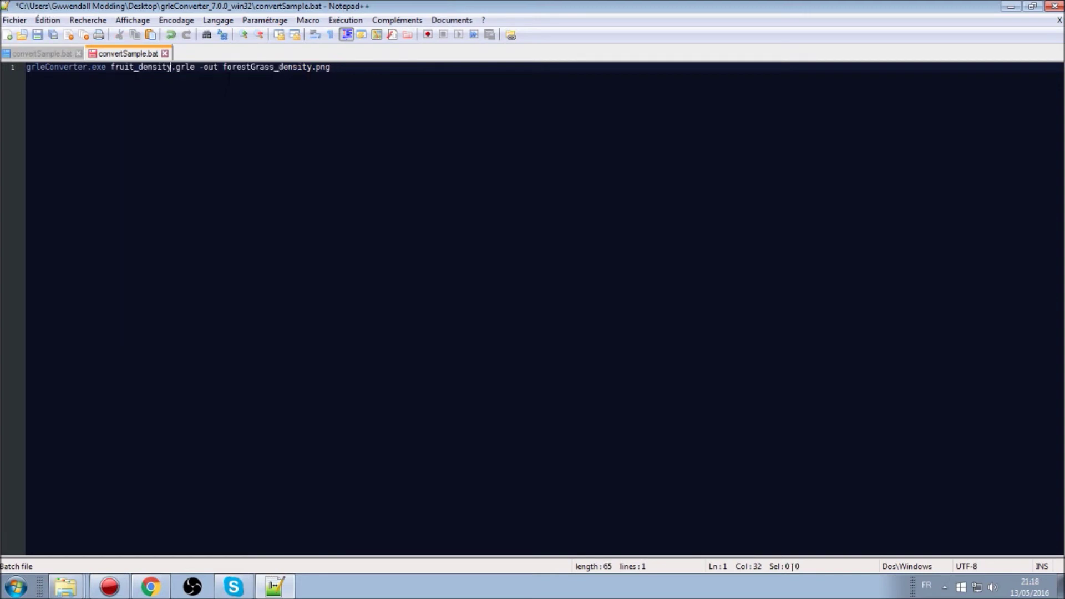
Replace the output name before .png with fruit_density and save convertSample.bat
drag(223, 67, 312, 67)
right_click(298, 68)
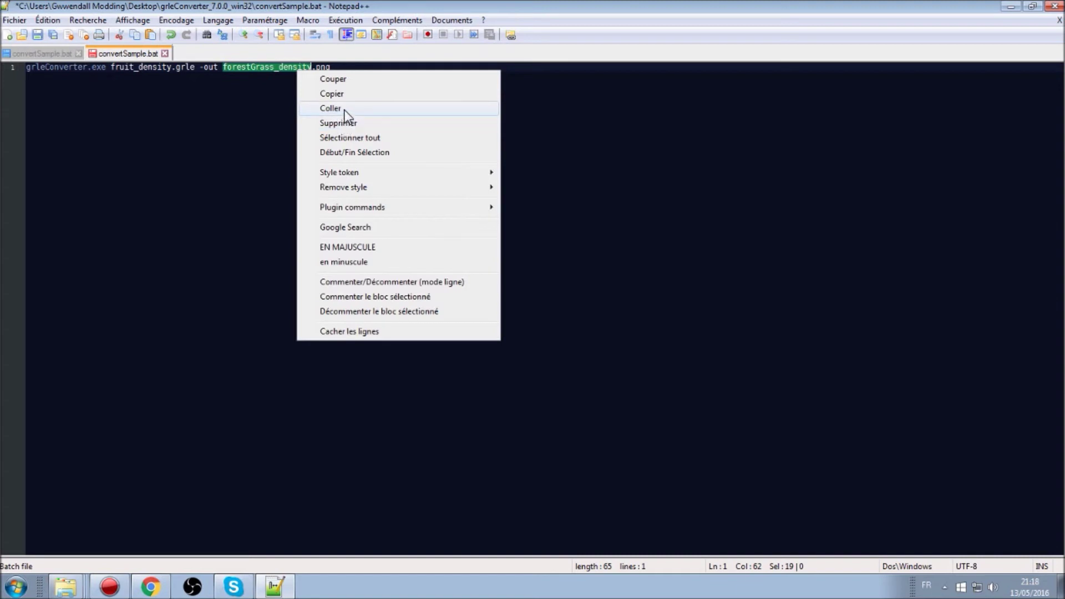
click(344, 107)
click(35, 33)
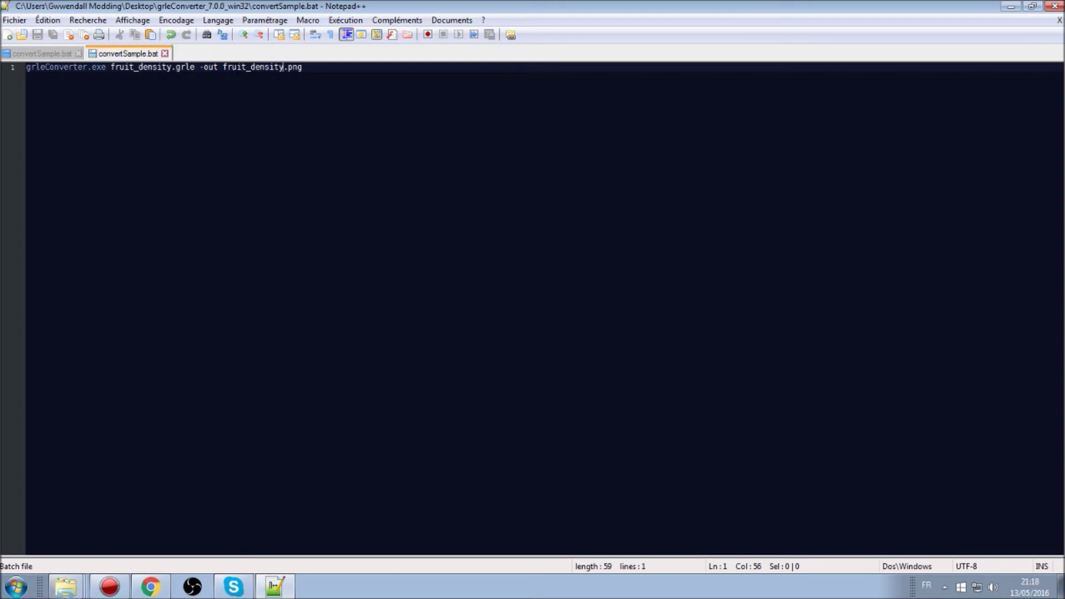
Return to the grleConverter_7.0.0_win32 folder, run convertSample.bat to convert fruit_density.grle, and open fruit_density.png
drag(235, 9, 930, 125)
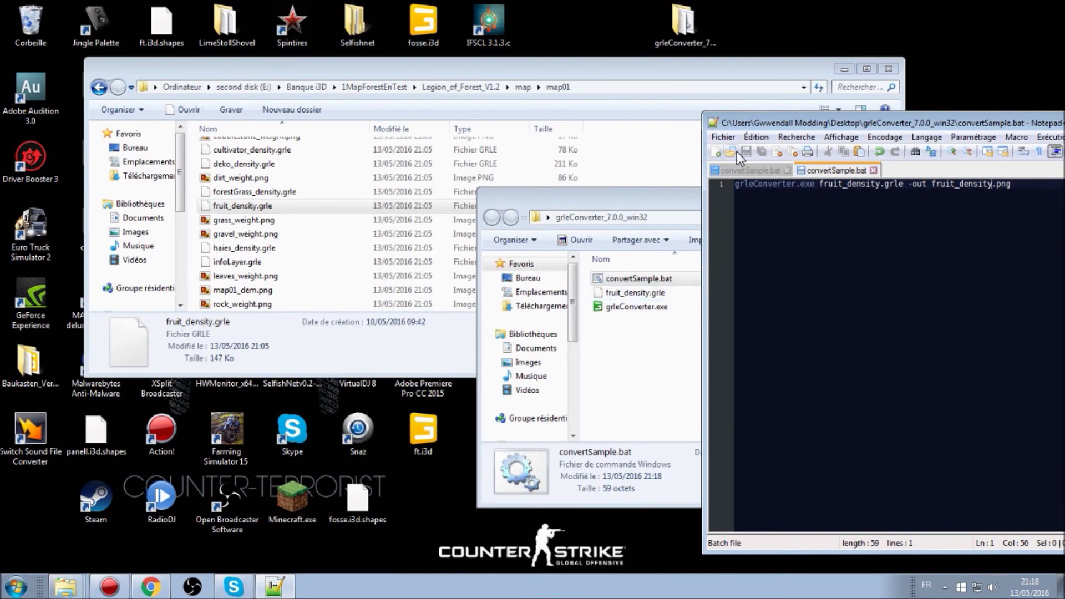
click(687, 222)
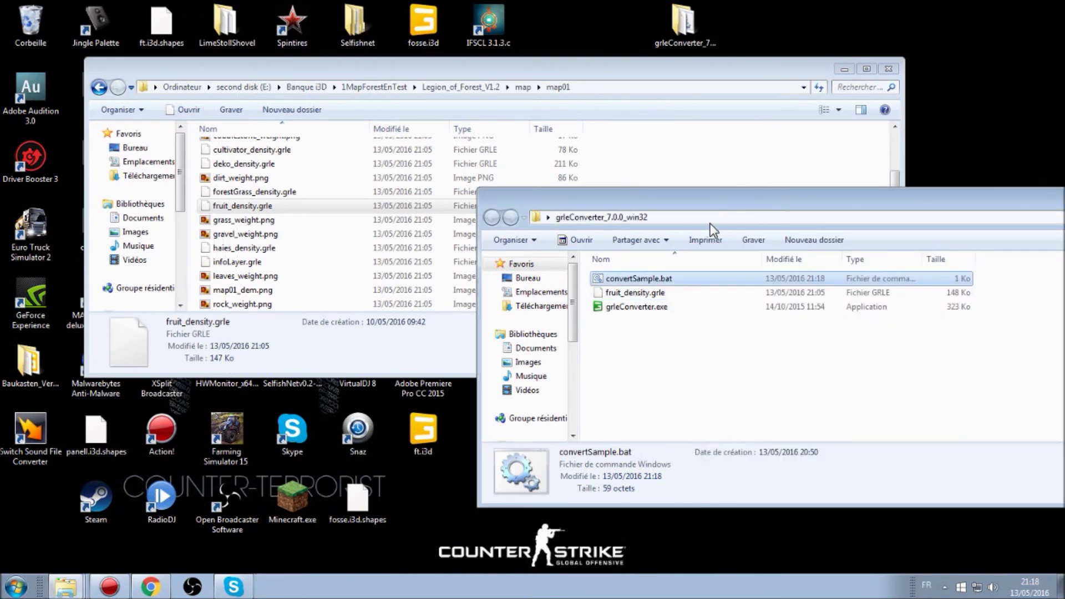
double_click(618, 277)
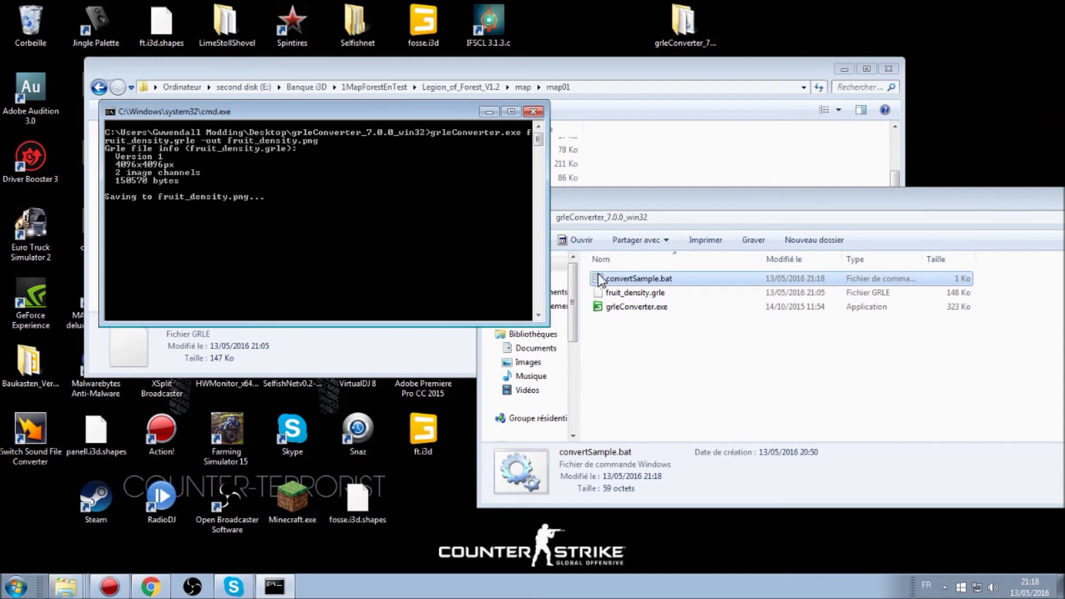
double_click(616, 302)
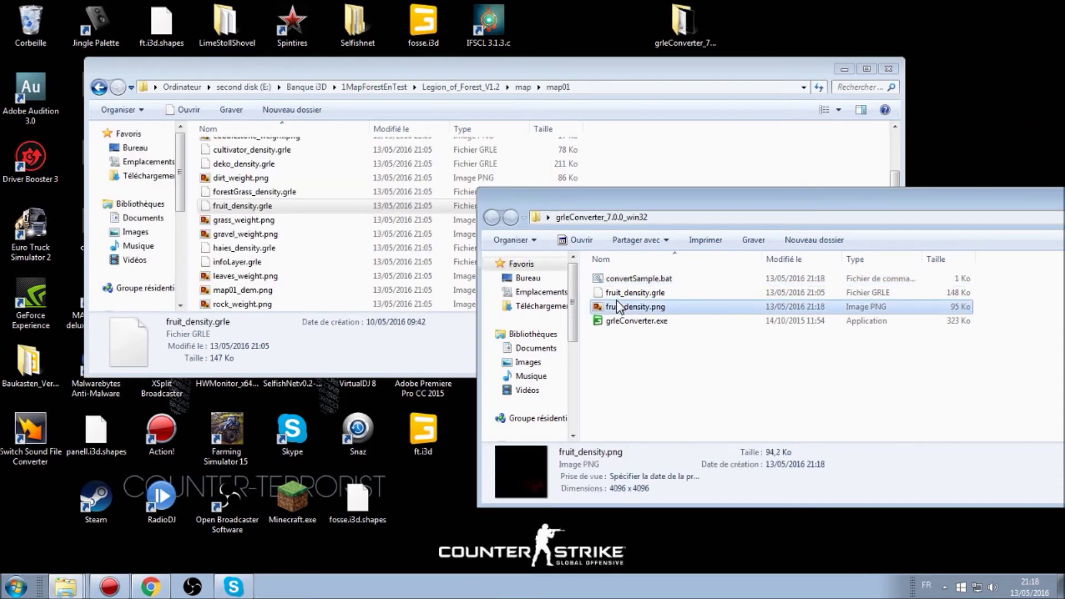